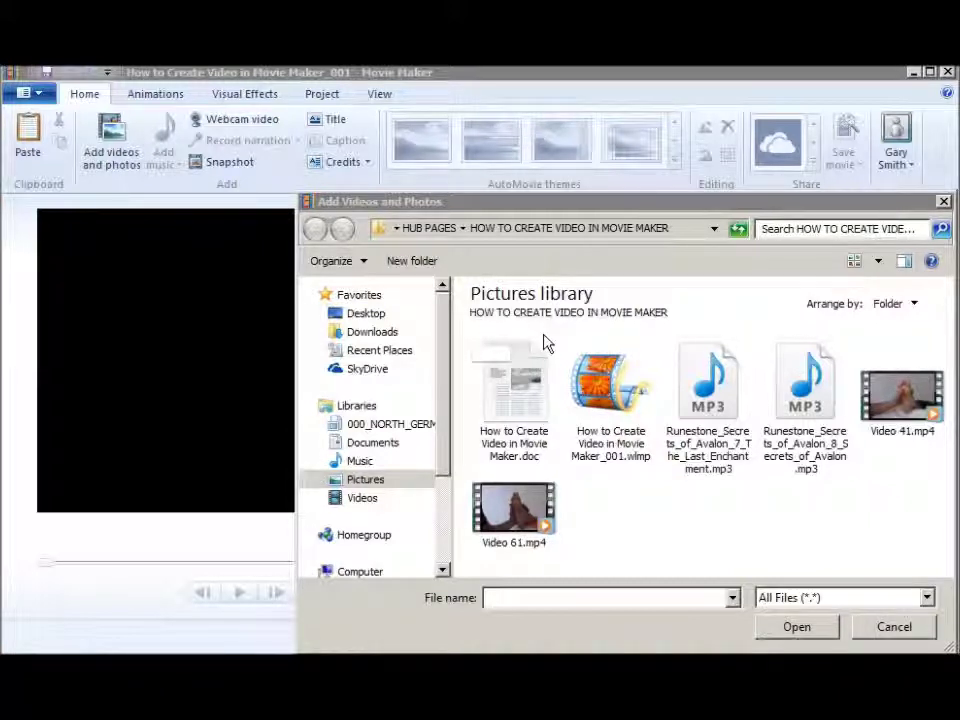
Step: Import Video 61.mp4 into the project storyboard
{"action": "left_click", "coordinate": [512, 515]}
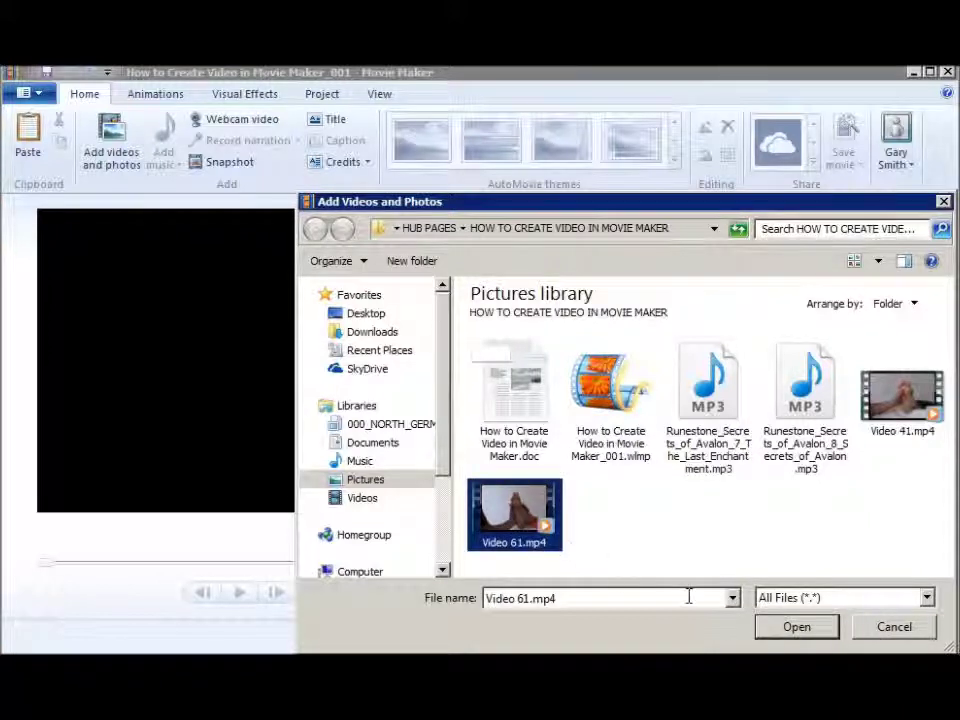
{"action": "left_click", "coordinate": [796, 633]}
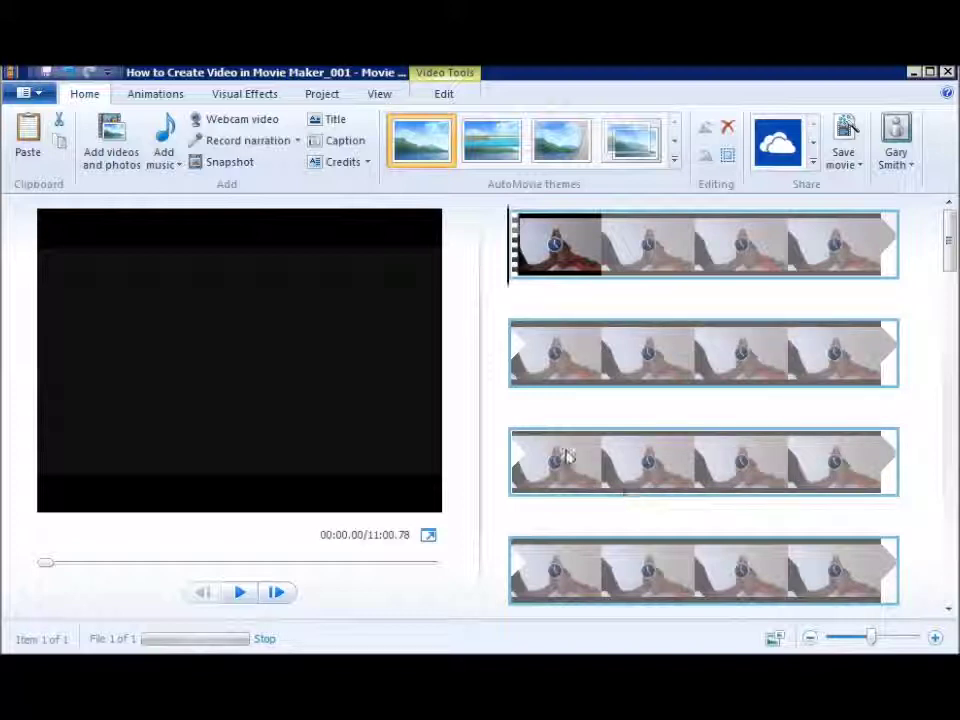
Step: Insert an opening title slide, raise its text, and paste 'How to Create Video in Movie Maker' from Writer
{"action": "left_click", "coordinate": [336, 121]}
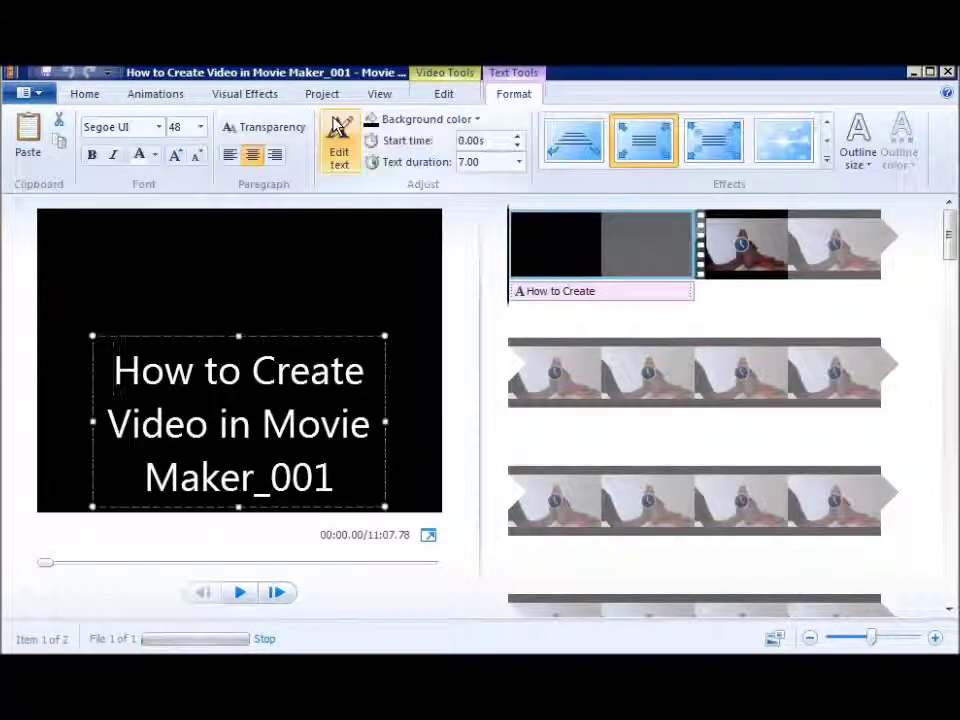
{"action": "left_click_drag", "start_coordinate": [289, 336], "coordinate": [287, 276]}
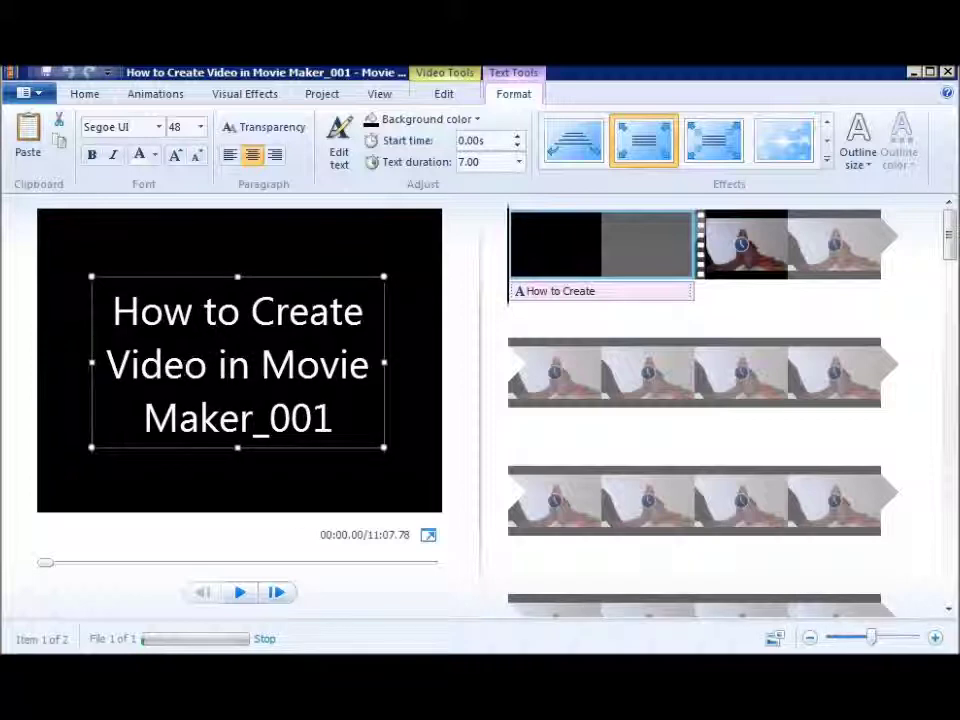
{"action": "key", "text": "alt+Tab"}
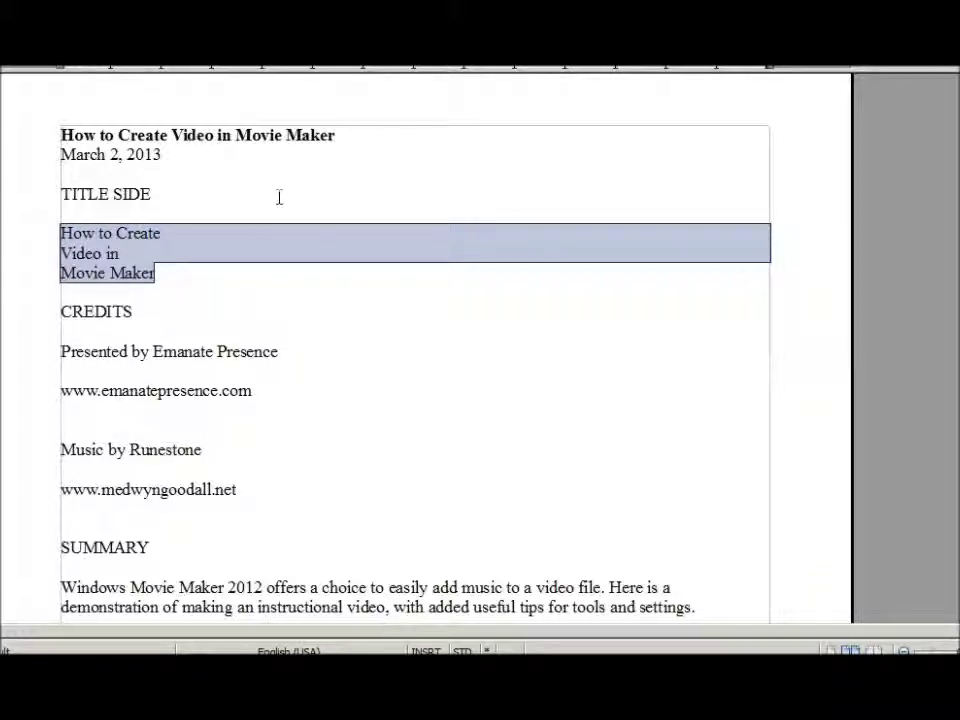
{"action": "key", "text": "alt+Tab"}
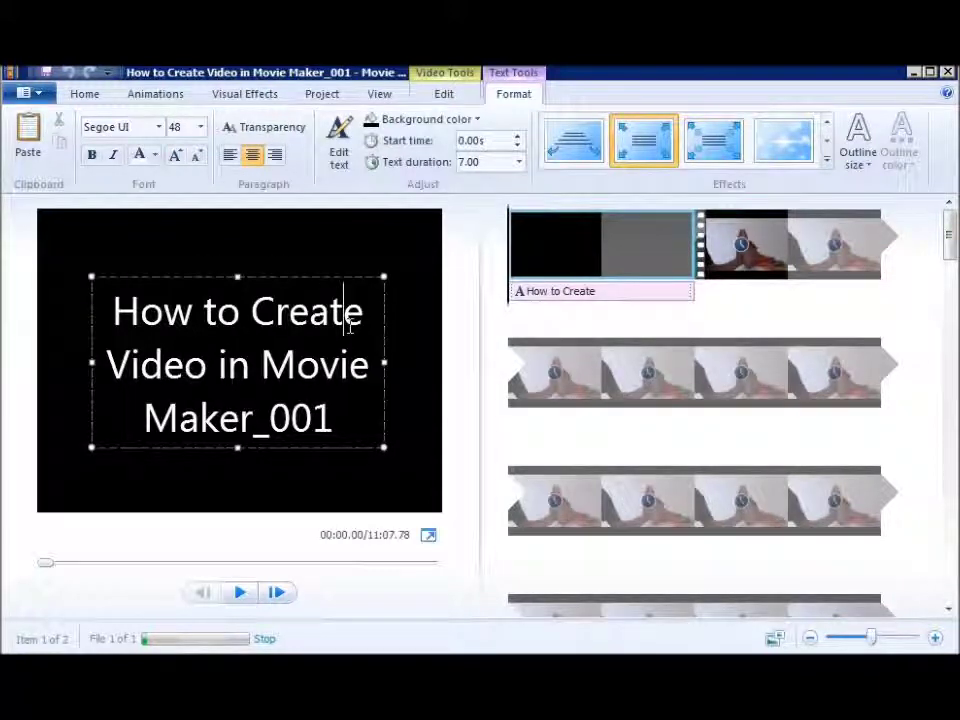
{"action": "key", "text": "ctrl+a"}
{"action": "type", "text": "How to Create Video in Movie Maker"}
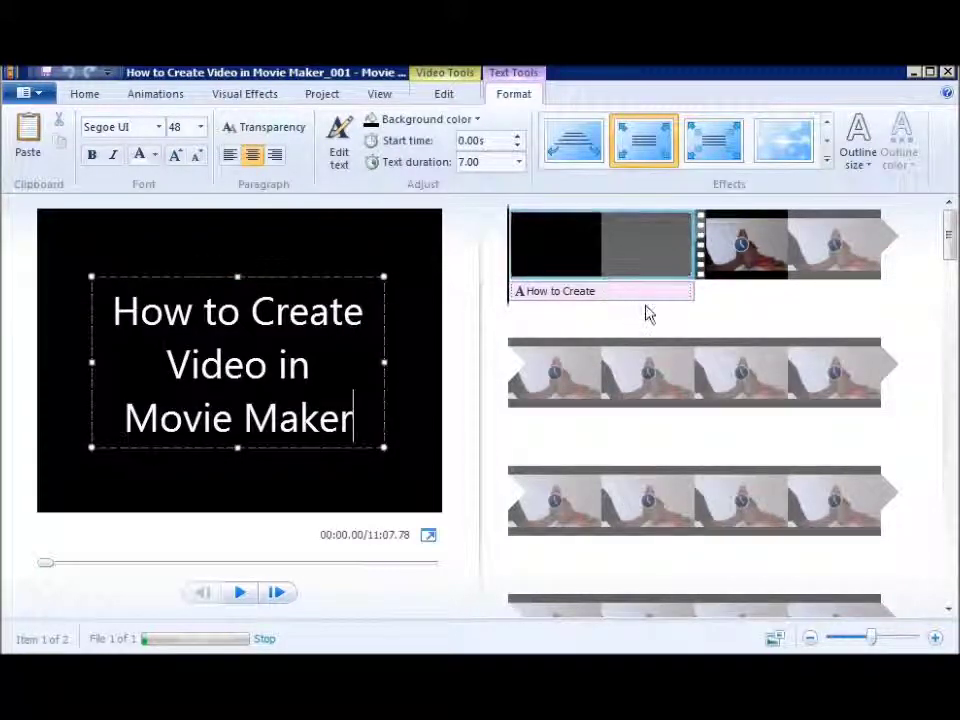
Step: Set the title text duration and the title slide duration both to 9.00 seconds
{"action": "left_click", "coordinate": [519, 163]}
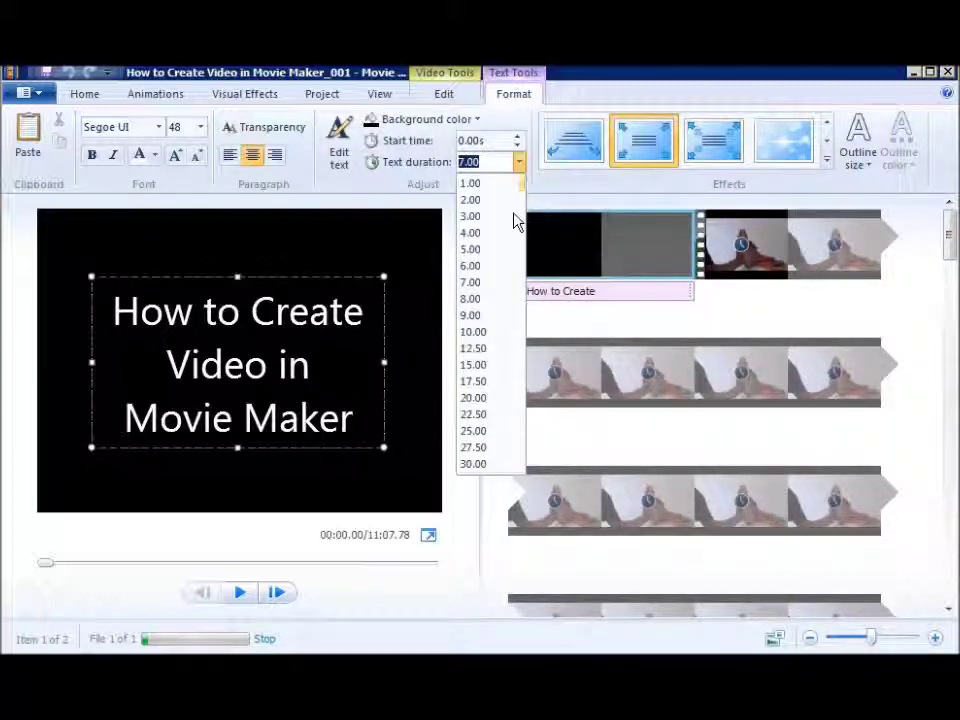
{"action": "left_click", "coordinate": [499, 317]}
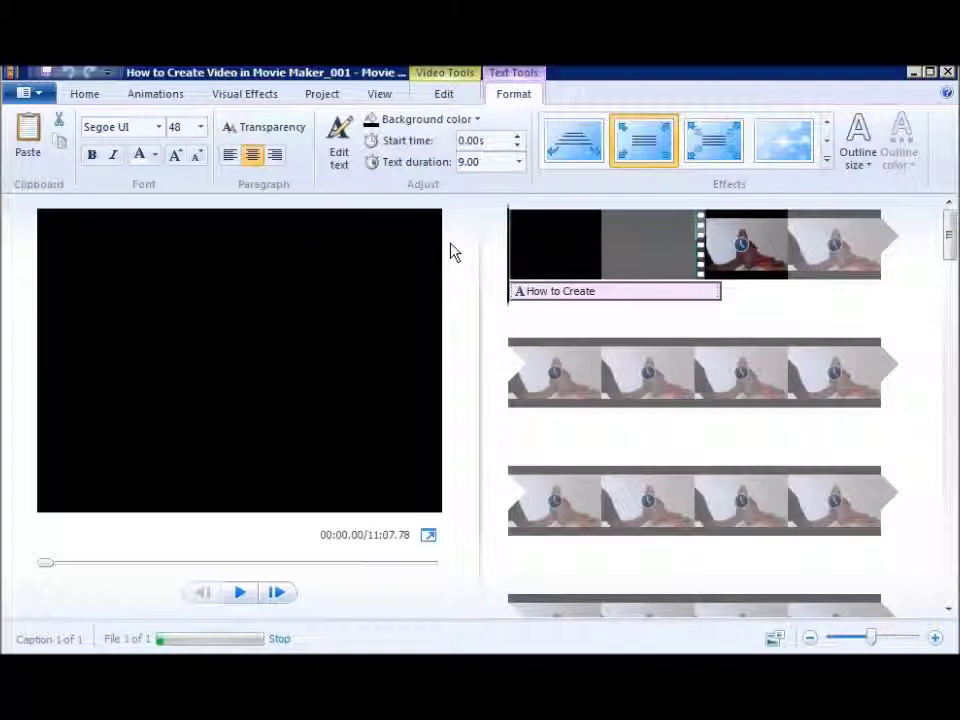
{"action": "left_click", "coordinate": [588, 253]}
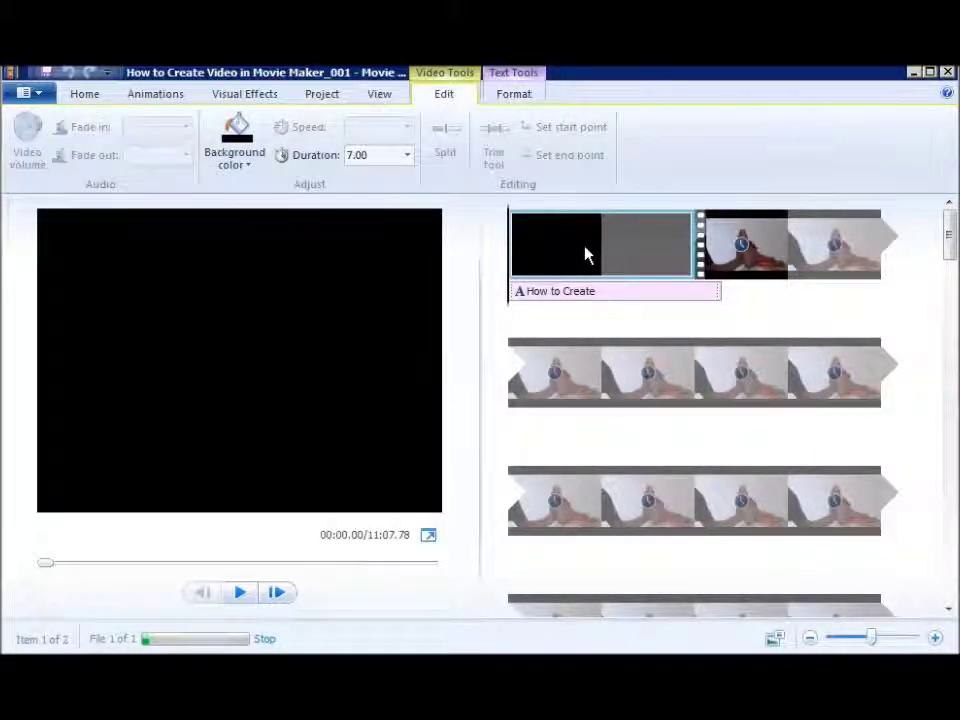
{"action": "left_click", "coordinate": [408, 160]}
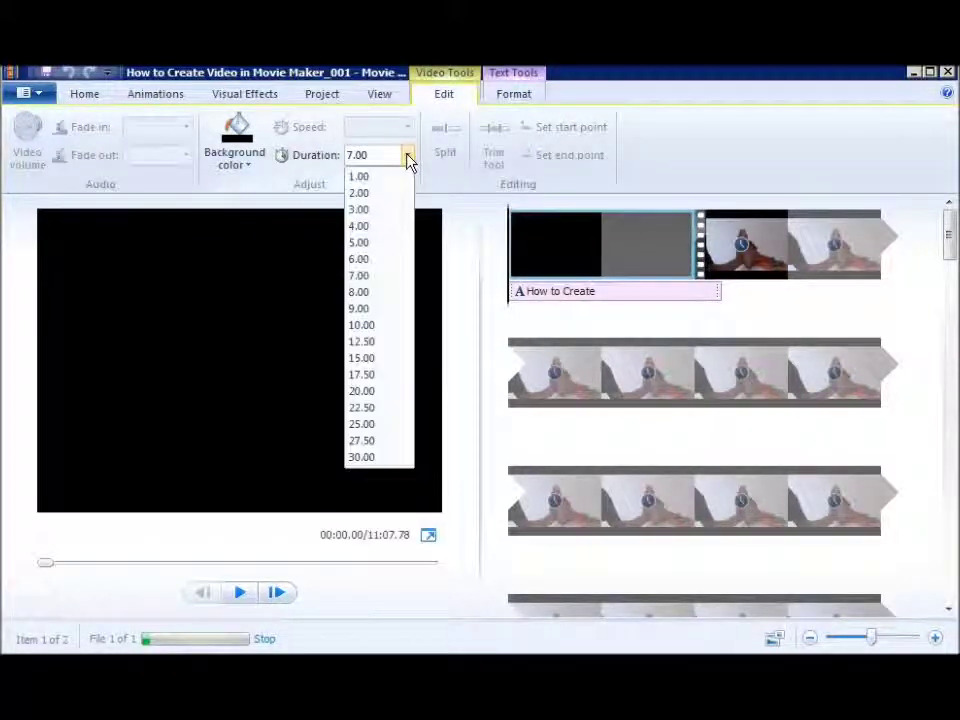
{"action": "left_click", "coordinate": [392, 318]}
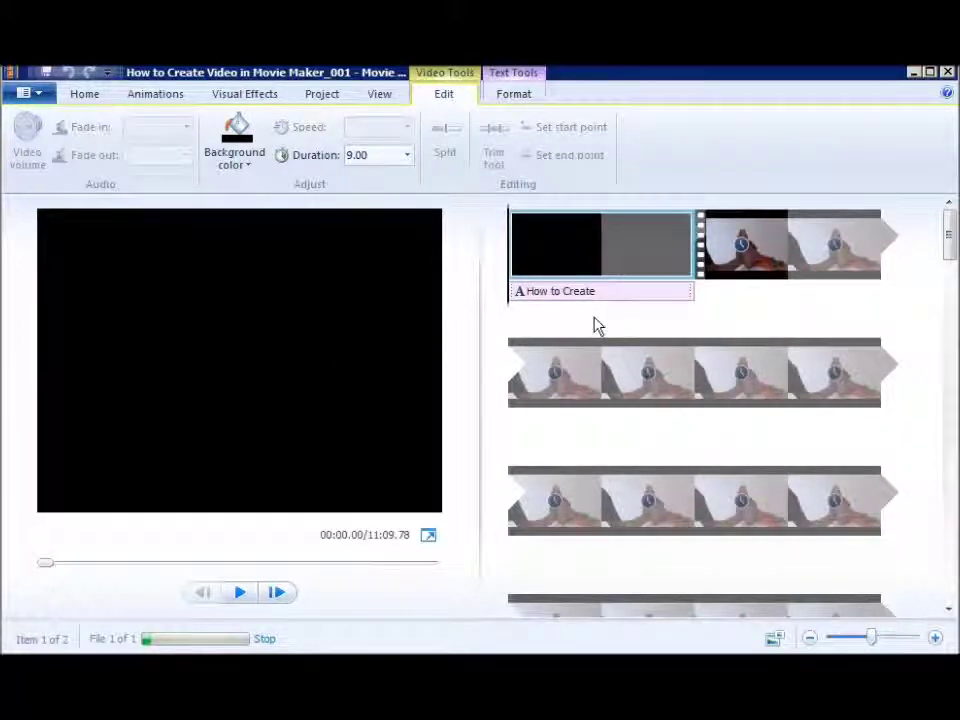
{"action": "left_click", "coordinate": [95, 100]}
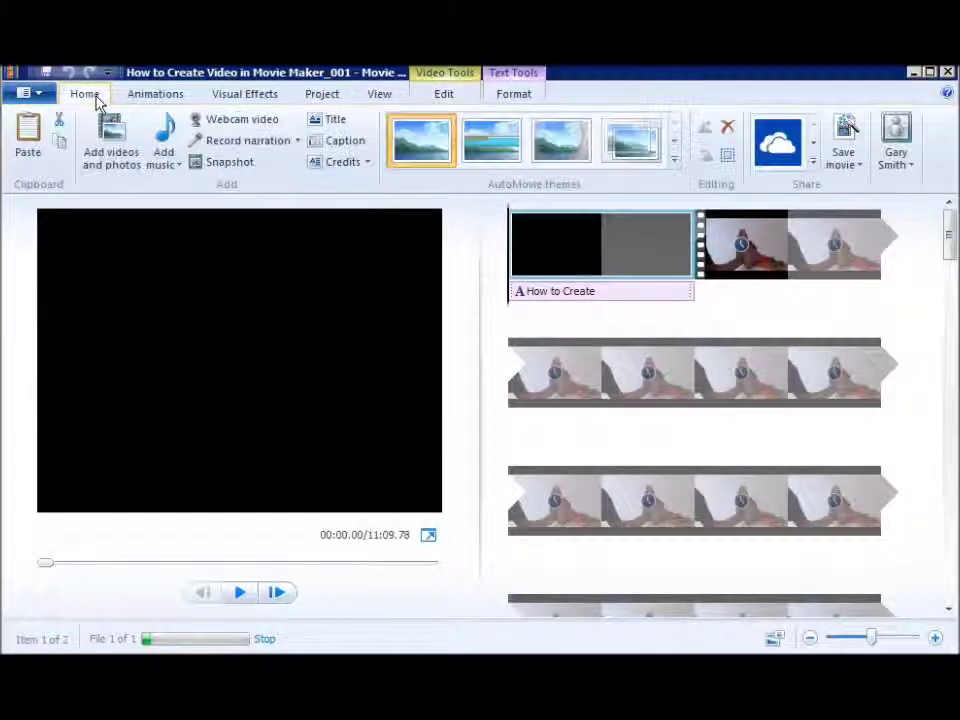
Step: Add Runestone_Secrets_of_Avalon_7_The_Last_Enchantment.mp3 as background music under the clips
{"action": "left_click", "coordinate": [164, 132]}
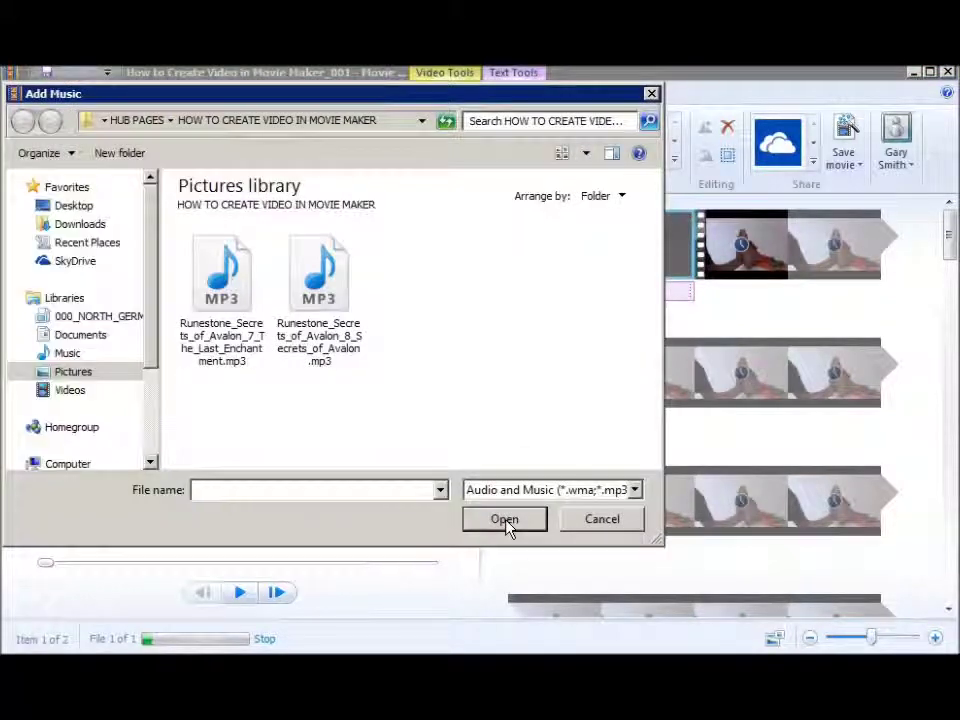
{"action": "left_click", "coordinate": [222, 300]}
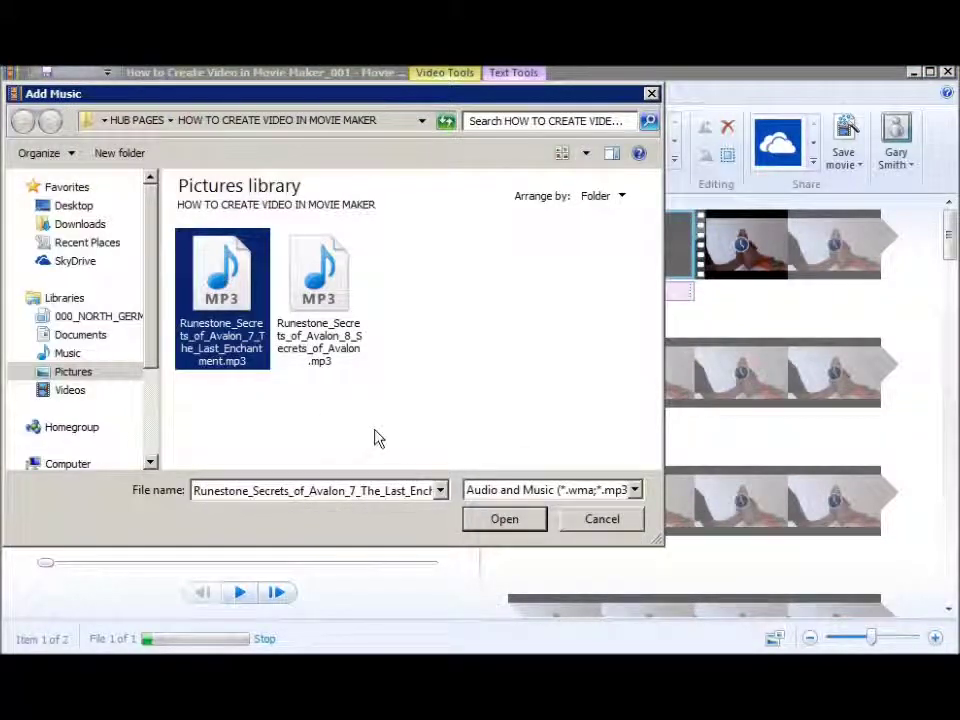
{"action": "left_click", "coordinate": [480, 520]}
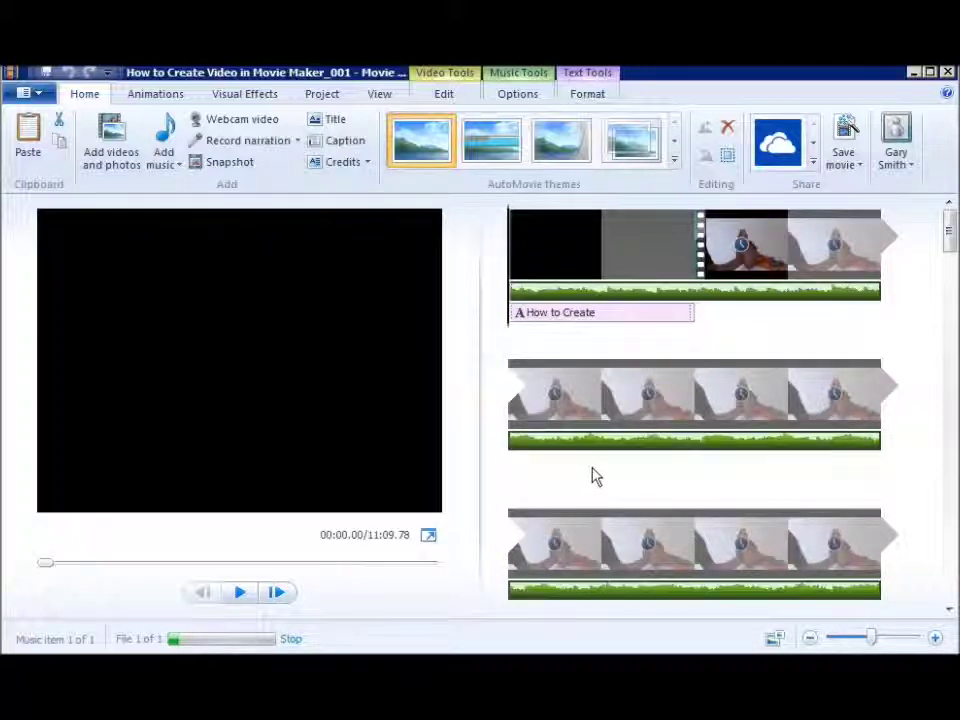
Step: Set the background music's end point to 10 seconds
{"action": "left_click", "coordinate": [710, 297]}
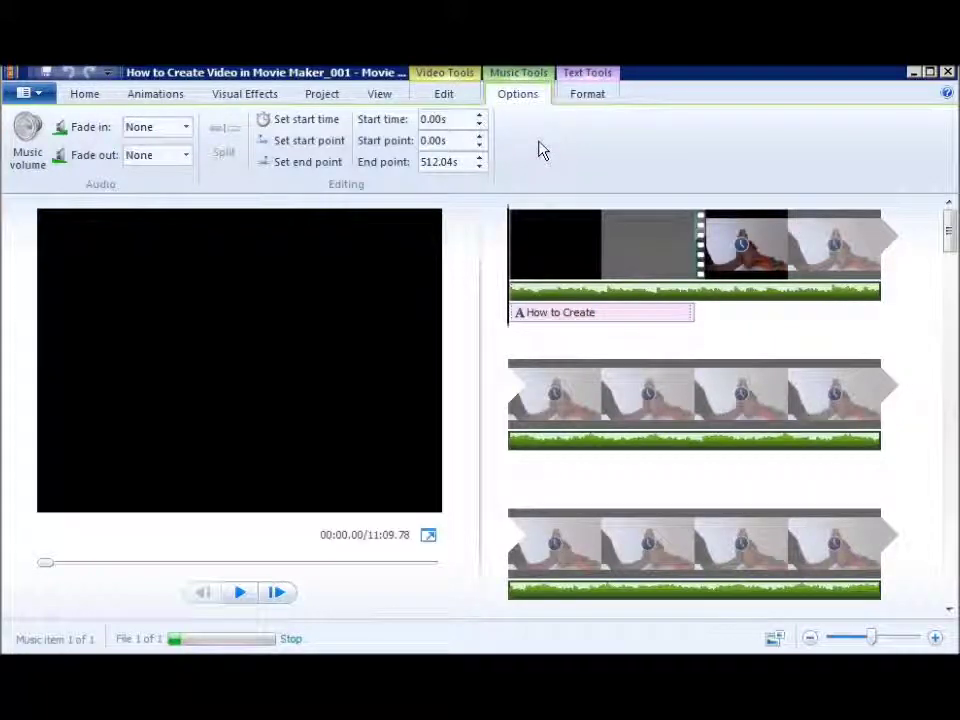
{"action": "left_click", "coordinate": [463, 161]}
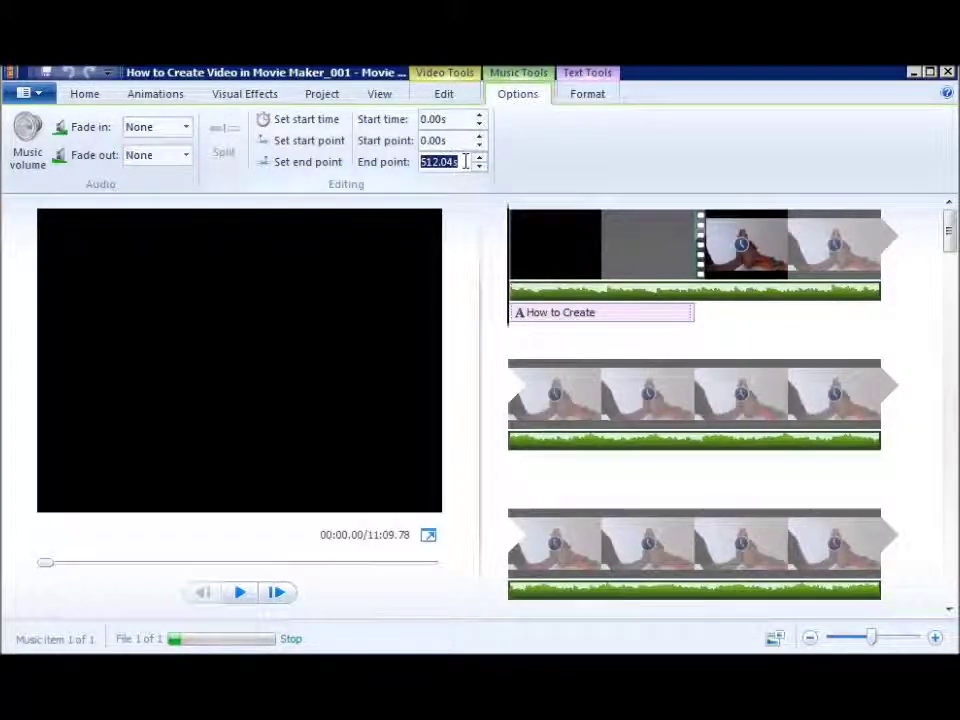
{"action": "type", "text": "10"}
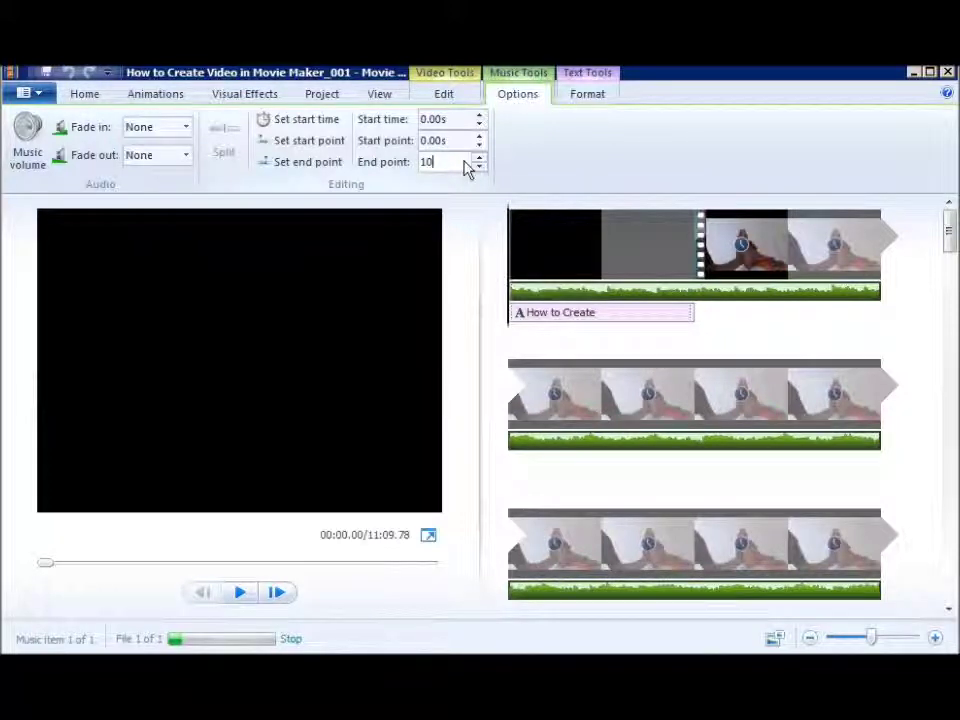
{"action": "key", "text": "Return"}
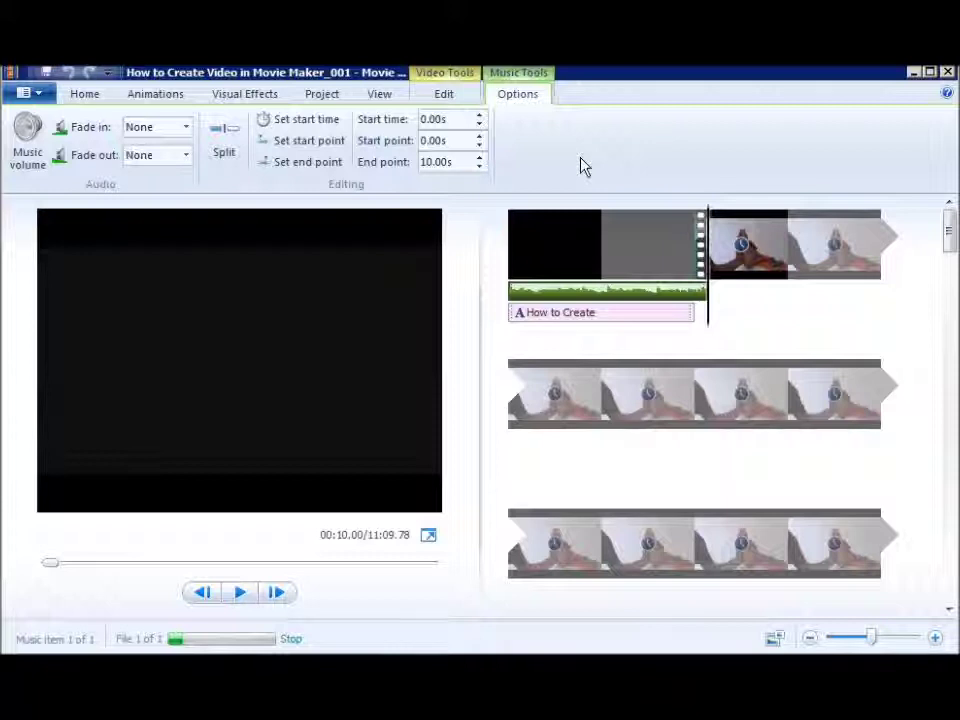
Step: Set the background music's fade in and fade out to Slow
{"action": "left_click", "coordinate": [187, 128]}
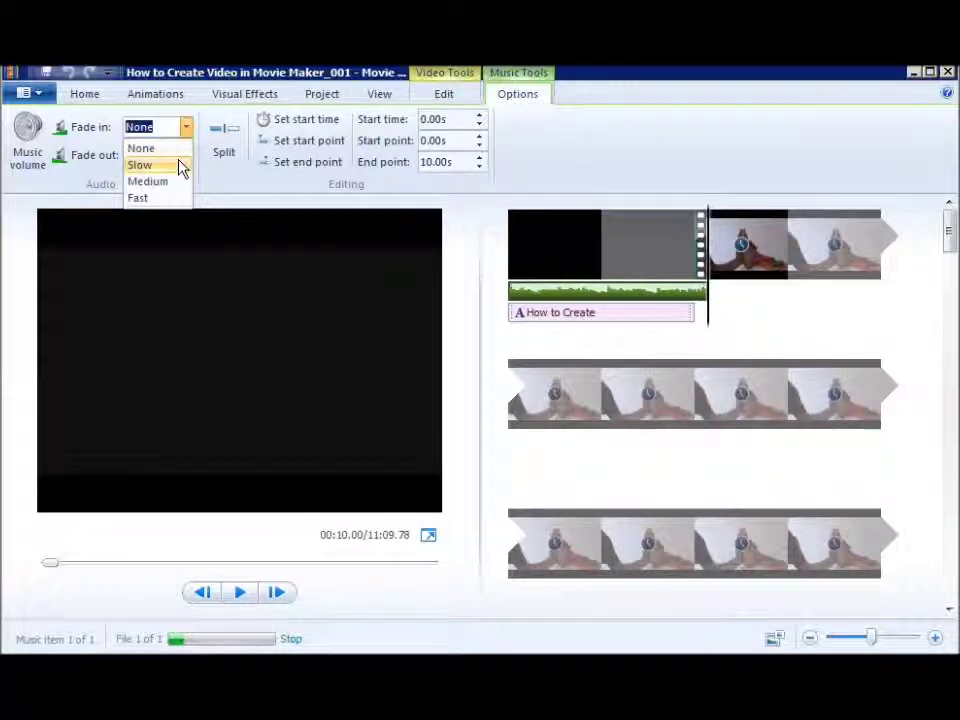
{"action": "left_click", "coordinate": [180, 166]}
{"action": "left_click", "coordinate": [187, 158]}
{"action": "left_click", "coordinate": [168, 193]}
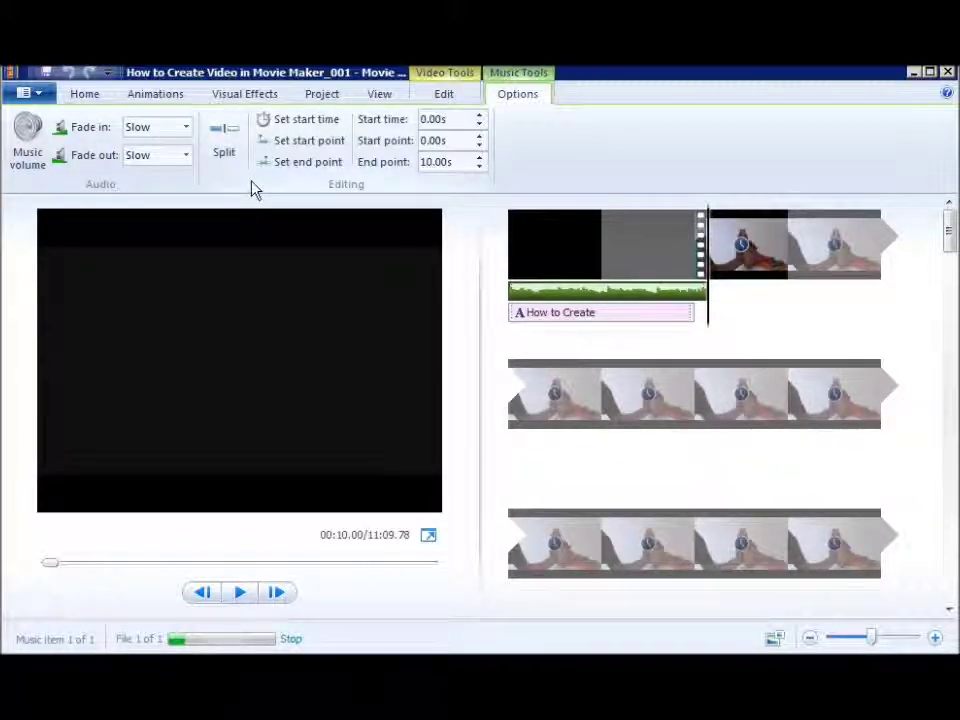
{"action": "left_click", "coordinate": [511, 259]}
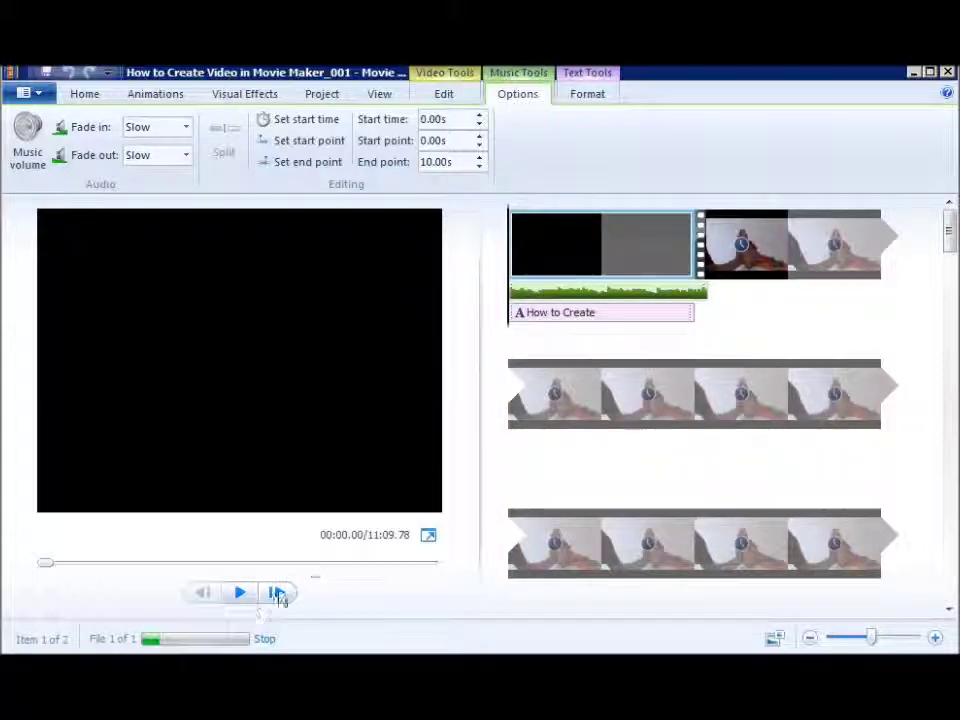
{"action": "left_click", "coordinate": [241, 594]}
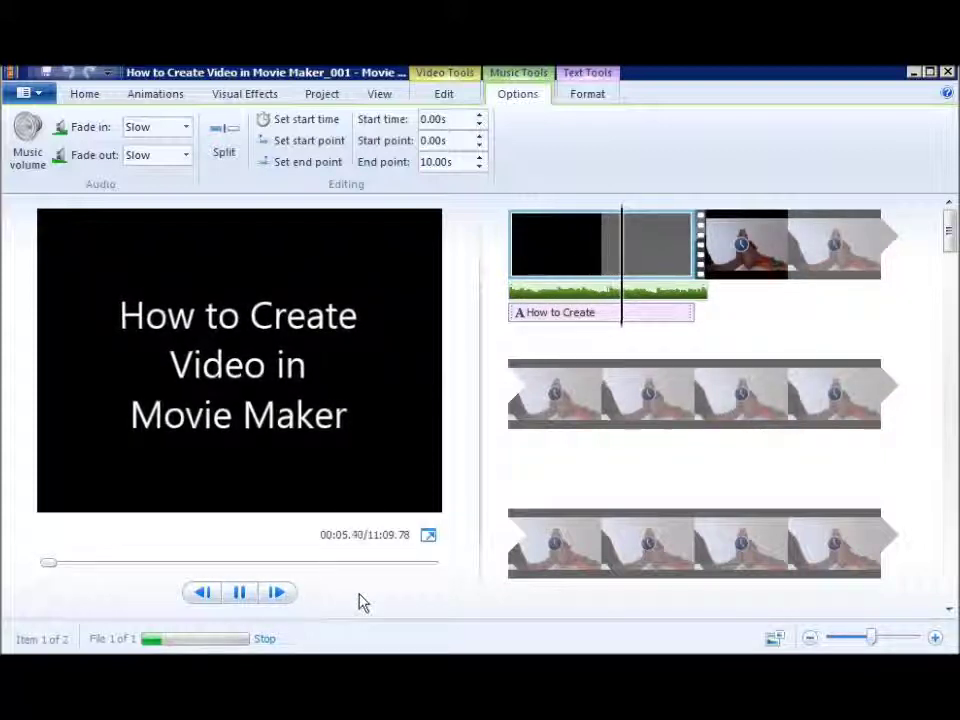
{"action": "left_click", "coordinate": [245, 596]}
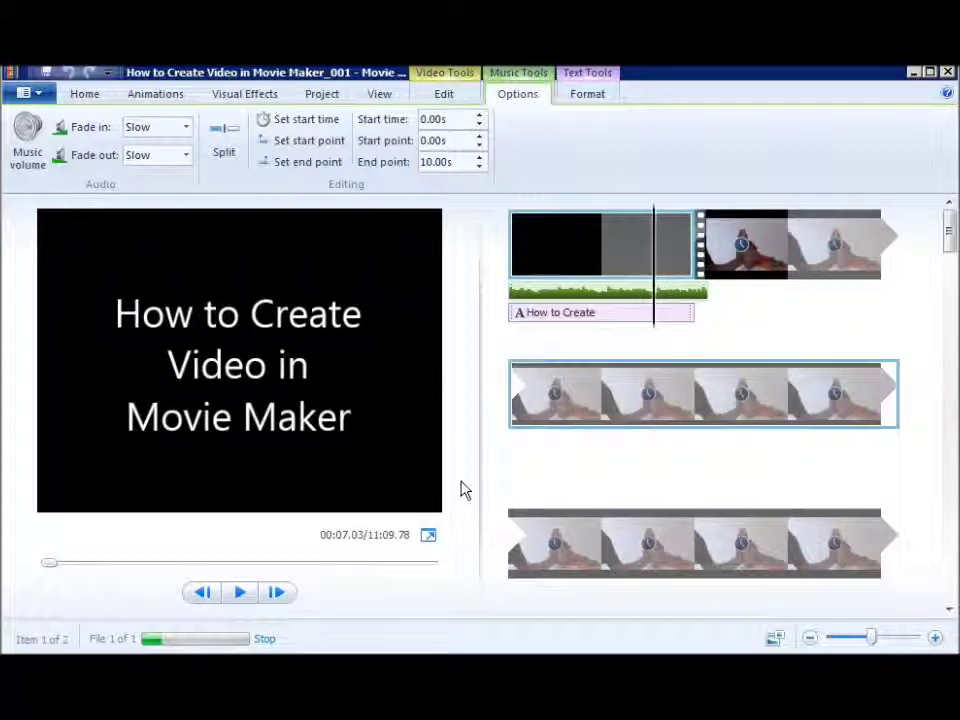
{"action": "left_click", "coordinate": [572, 266]}
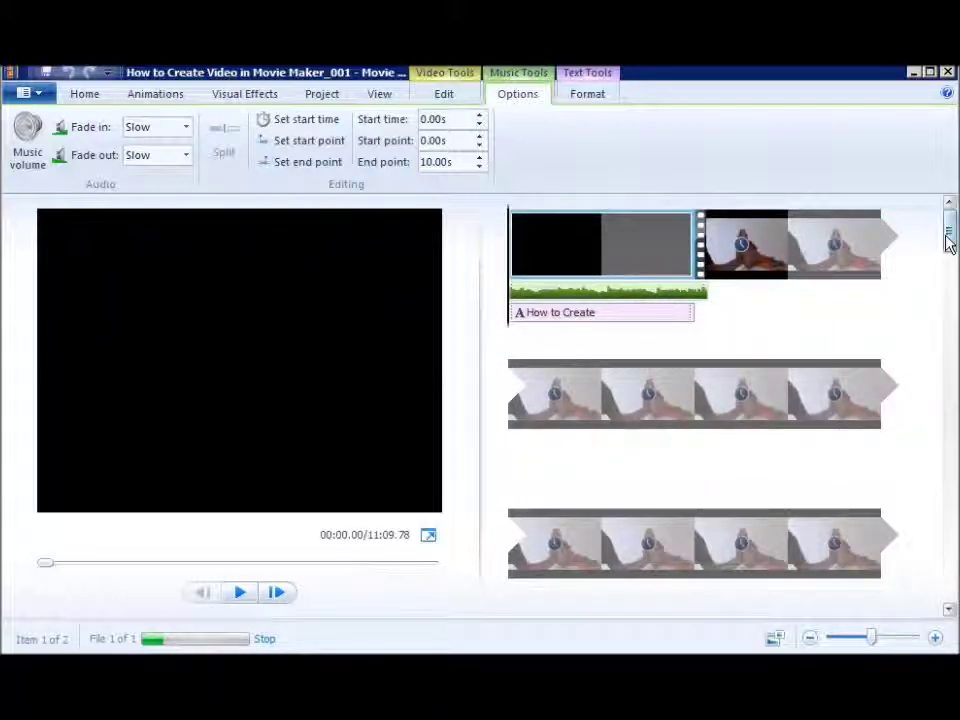
Step: Scroll the storyboard toward the end of the movie
{"action": "mouse_move", "coordinate": [949, 242]}
{"action": "left_mouse_down"}
{"action": "mouse_move", "coordinate": [949, 251]}
{"action": "mouse_move", "coordinate": [950, 234]}
{"action": "left_mouse_up"}
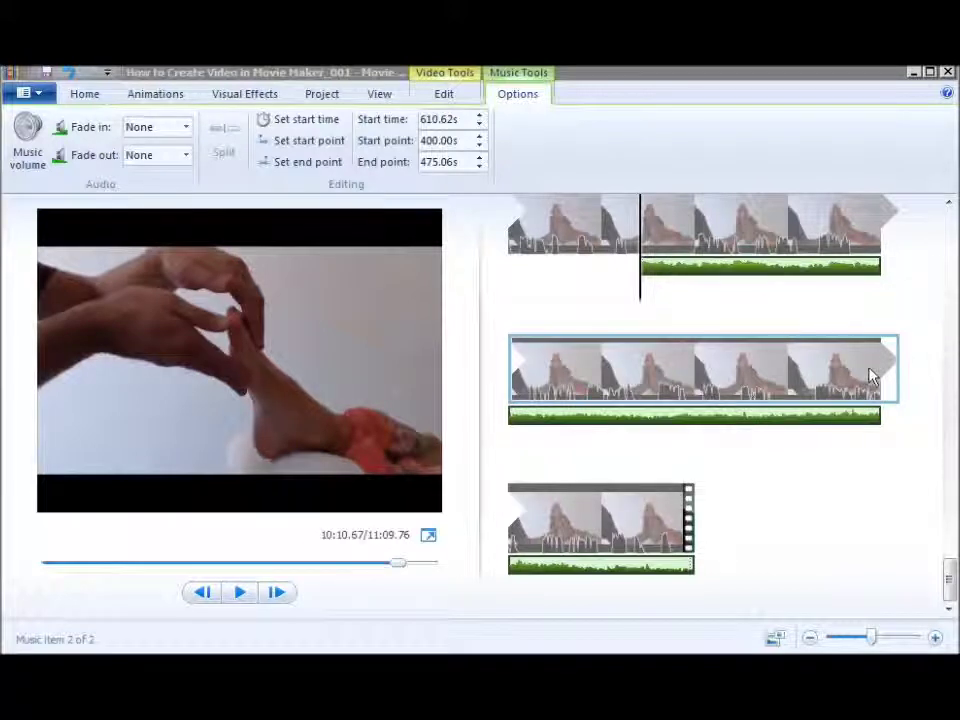
Step: Set the second music track's start time to 650 seconds
{"action": "left_click", "coordinate": [481, 117]}
{"action": "left_click", "coordinate": [481, 117]}
{"action": "left_click_drag", "start_coordinate": [481, 119], "coordinate": [481, 121]}
{"action": "double_click", "coordinate": [463, 119]}
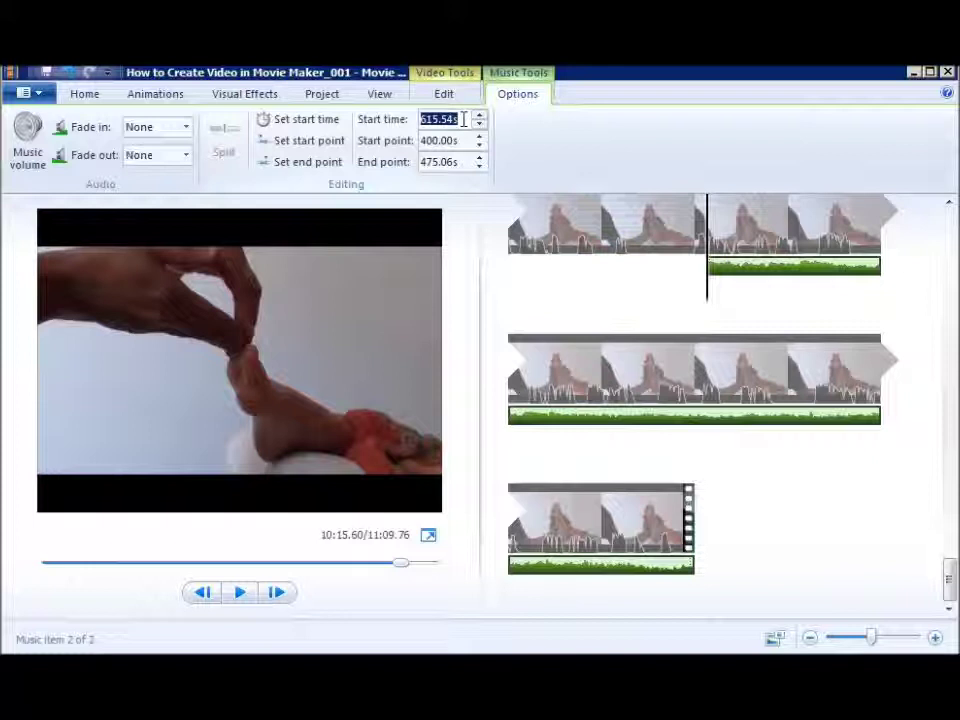
{"action": "type", "text": "65"}
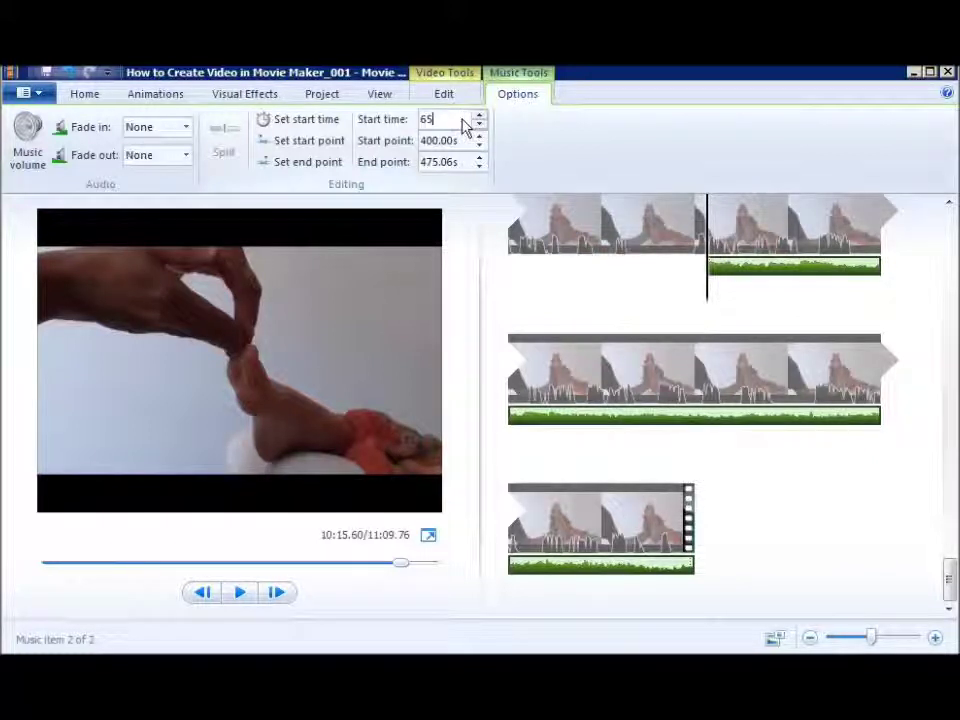
{"action": "type", "text": "0"}
{"action": "key", "text": "Return"}
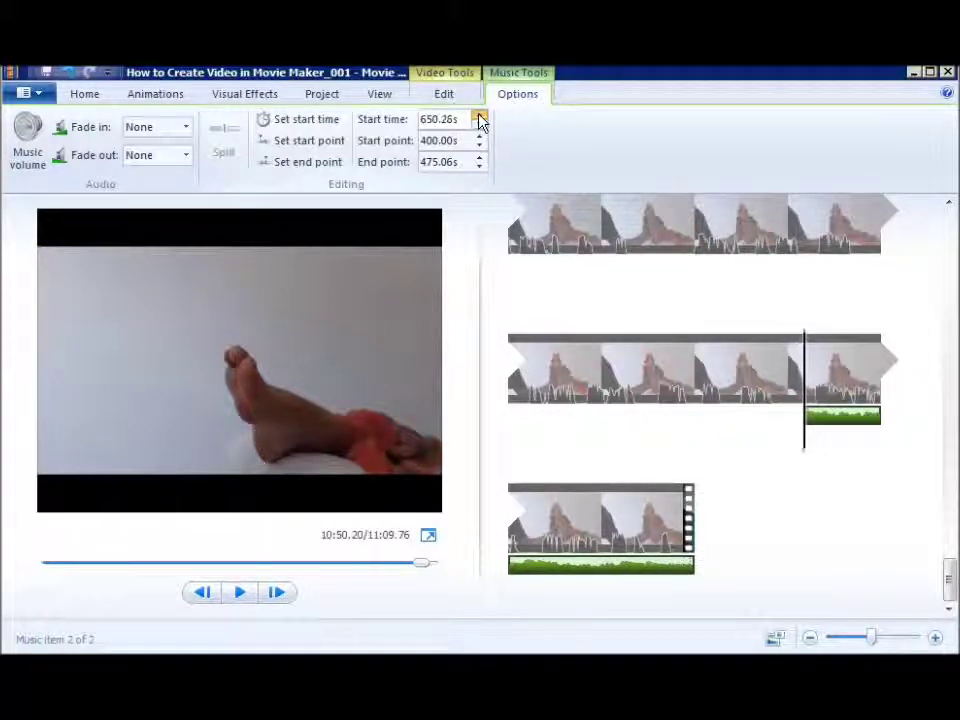
Step: Step the second track's start time up from 650 to 662.34 seconds
{"action": "left_click", "coordinate": [480, 116]}
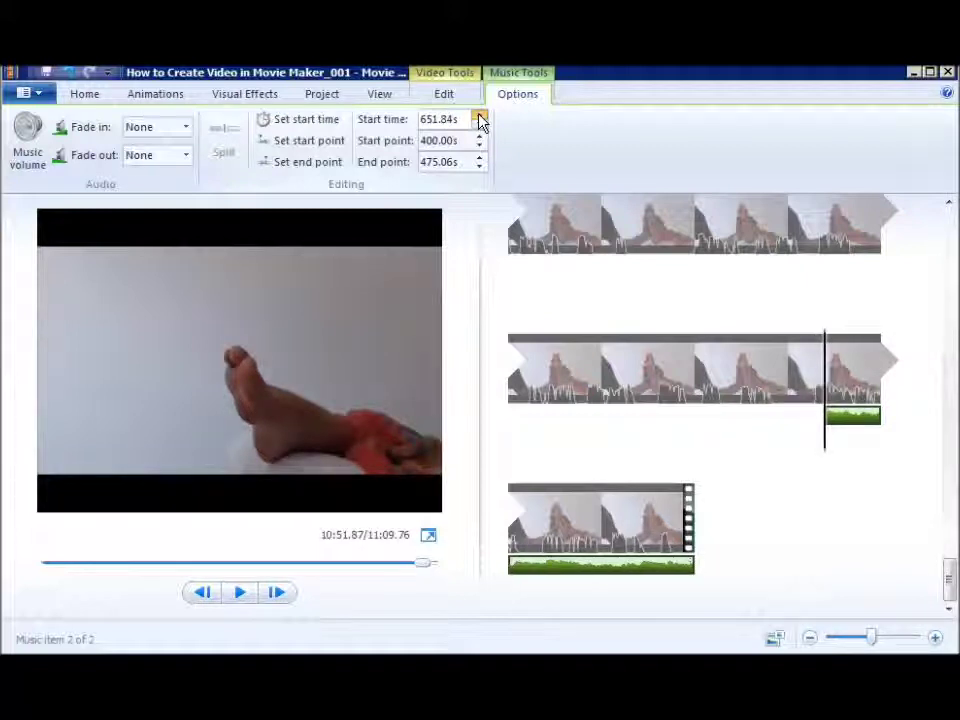
{"action": "left_click", "coordinate": [480, 116]}
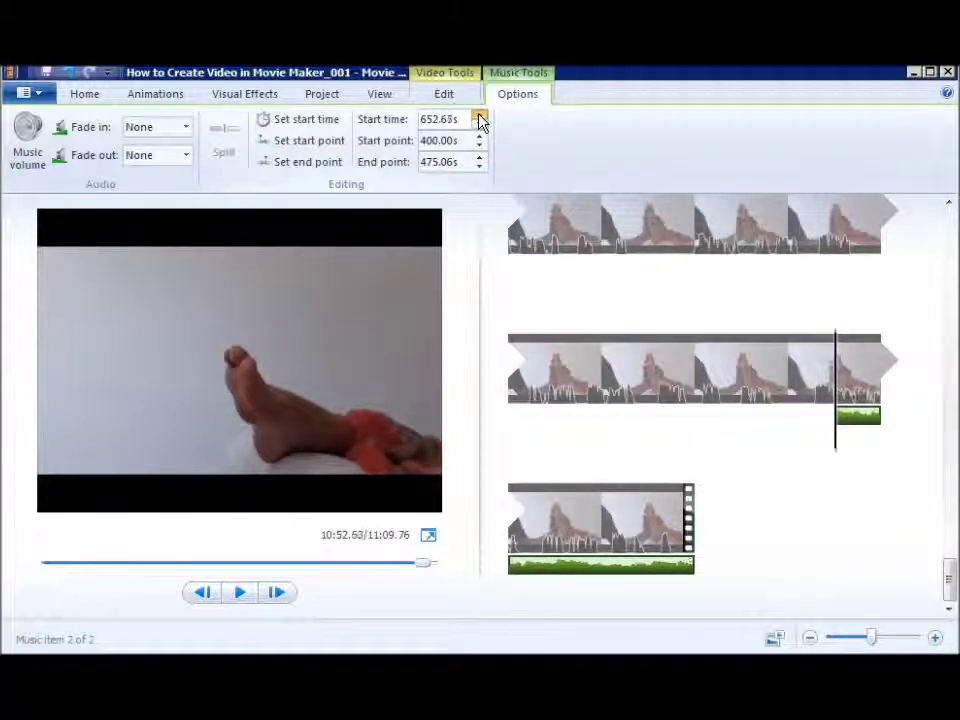
{"action": "left_click", "coordinate": [480, 116]}
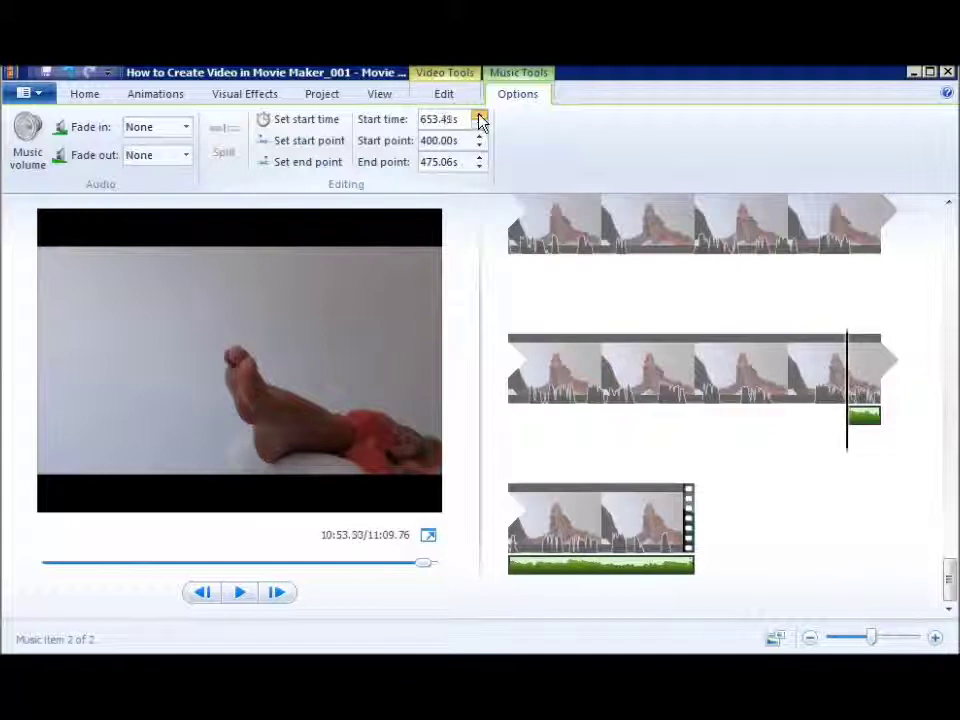
{"action": "left_click", "coordinate": [480, 116]}
{"action": "left_click", "coordinate": [480, 116]}
{"action": "left_click", "coordinate": [480, 116]}
{"action": "left_click", "coordinate": [480, 116]}
{"action": "left_click", "coordinate": [480, 116]}
{"action": "left_click", "coordinate": [480, 116]}
{"action": "left_click", "coordinate": [480, 116]}
{"action": "left_click", "coordinate": [480, 116]}
{"action": "left_click", "coordinate": [480, 116]}
{"action": "left_click", "coordinate": [480, 116]}
{"action": "left_click", "coordinate": [480, 116]}
{"action": "left_click", "coordinate": [480, 116]}
{"action": "left_click", "coordinate": [480, 116]}
{"action": "left_click", "coordinate": [480, 116]}
{"action": "left_click", "coordinate": [480, 116]}
{"action": "left_click", "coordinate": [480, 116]}
{"action": "left_click", "coordinate": [480, 116]}
{"action": "left_click", "coordinate": [480, 116]}
{"action": "left_click", "coordinate": [480, 116]}
{"action": "left_click", "coordinate": [480, 116]}
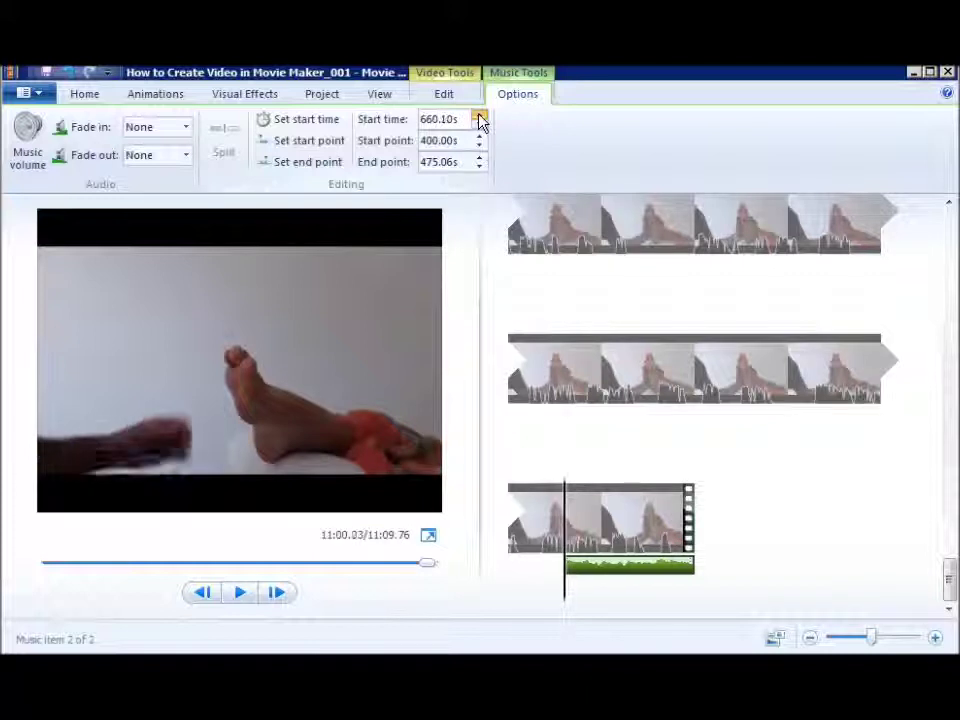
{"action": "left_click", "coordinate": [480, 116]}
{"action": "left_click", "coordinate": [480, 116]}
{"action": "left_click", "coordinate": [480, 116]}
{"action": "left_click", "coordinate": [480, 116]}
{"action": "left_click", "coordinate": [480, 116]}
{"action": "left_click", "coordinate": [480, 116]}
{"action": "left_click", "coordinate": [480, 116]}
{"action": "left_click", "coordinate": [480, 116]}
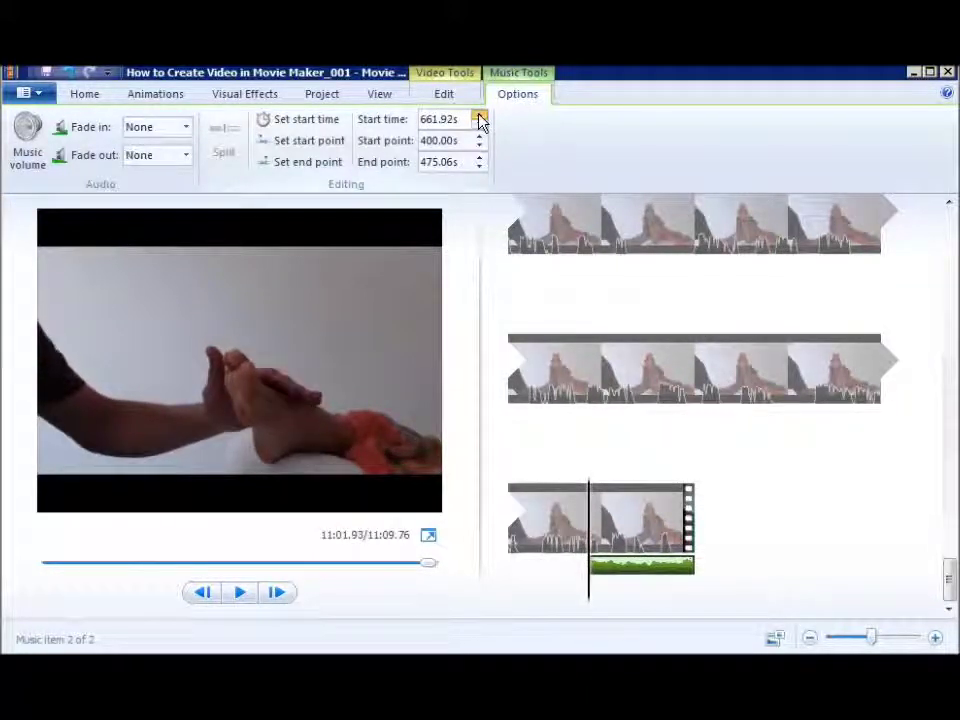
{"action": "left_click", "coordinate": [480, 116]}
{"action": "left_click", "coordinate": [480, 116]}
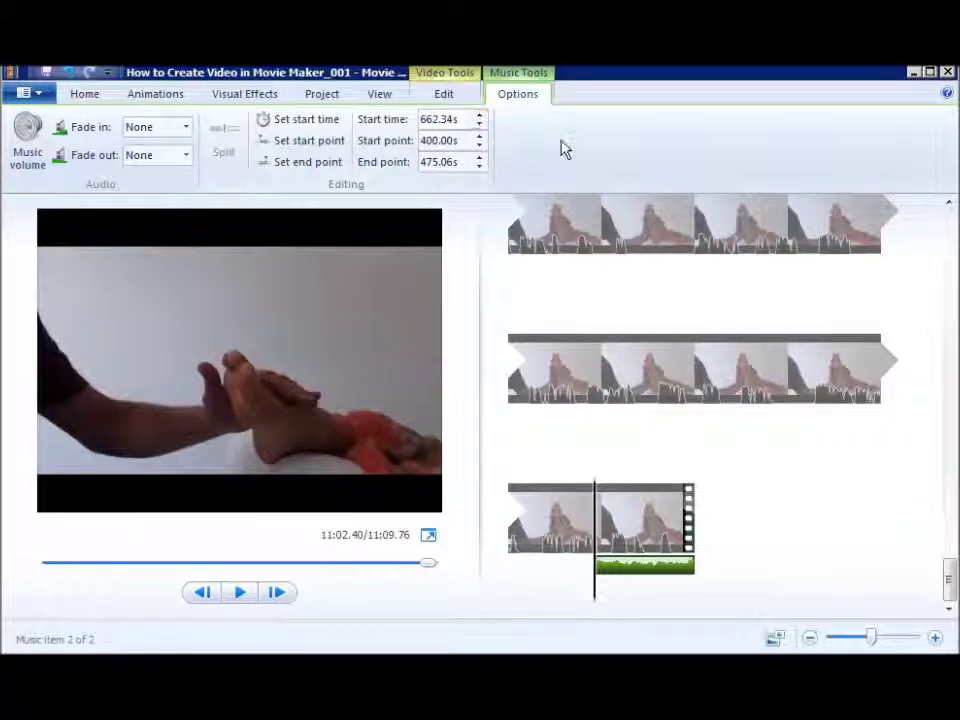
Step: Give the second music track Slow fade in and fade out, then preview the playback
{"action": "left_click", "coordinate": [185, 130]}
{"action": "left_click", "coordinate": [141, 165]}
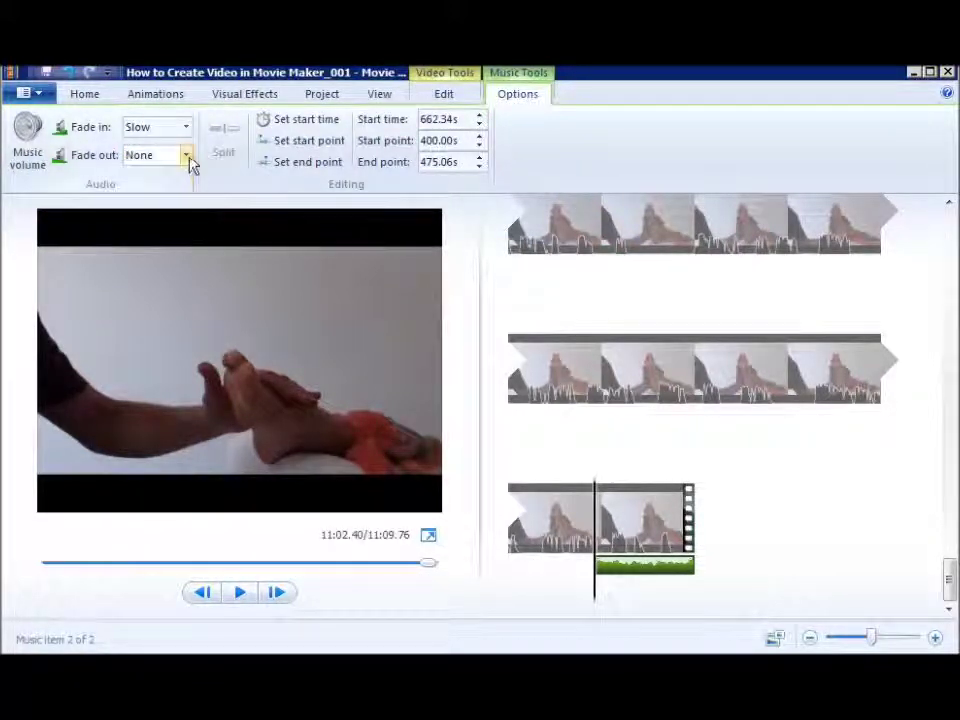
{"action": "left_click", "coordinate": [186, 156]}
{"action": "left_click", "coordinate": [141, 193]}
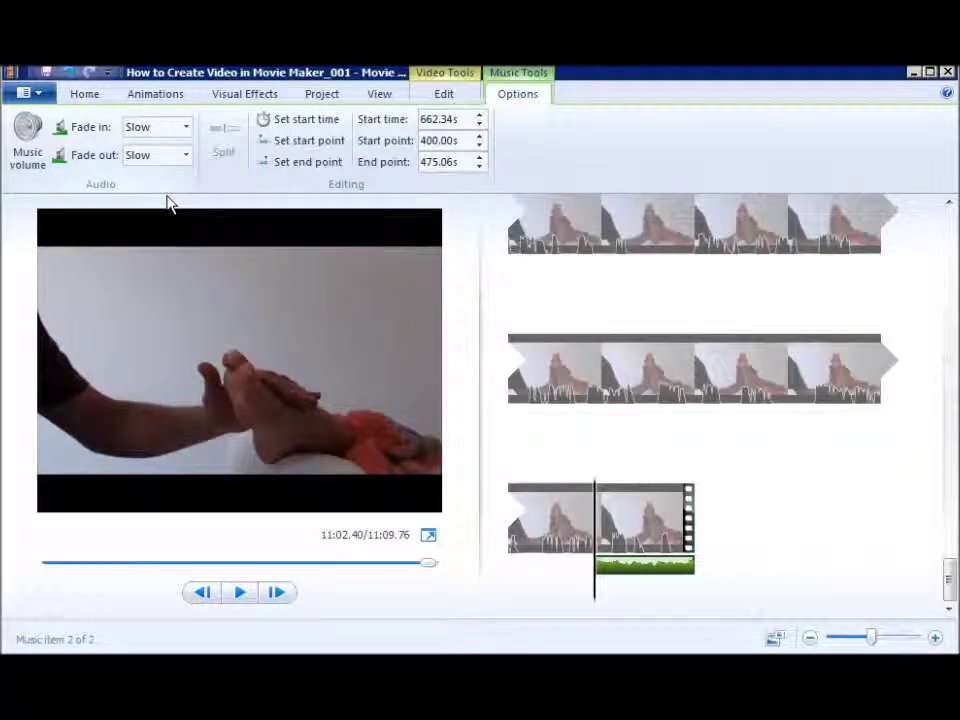
{"action": "left_click", "coordinate": [240, 595]}
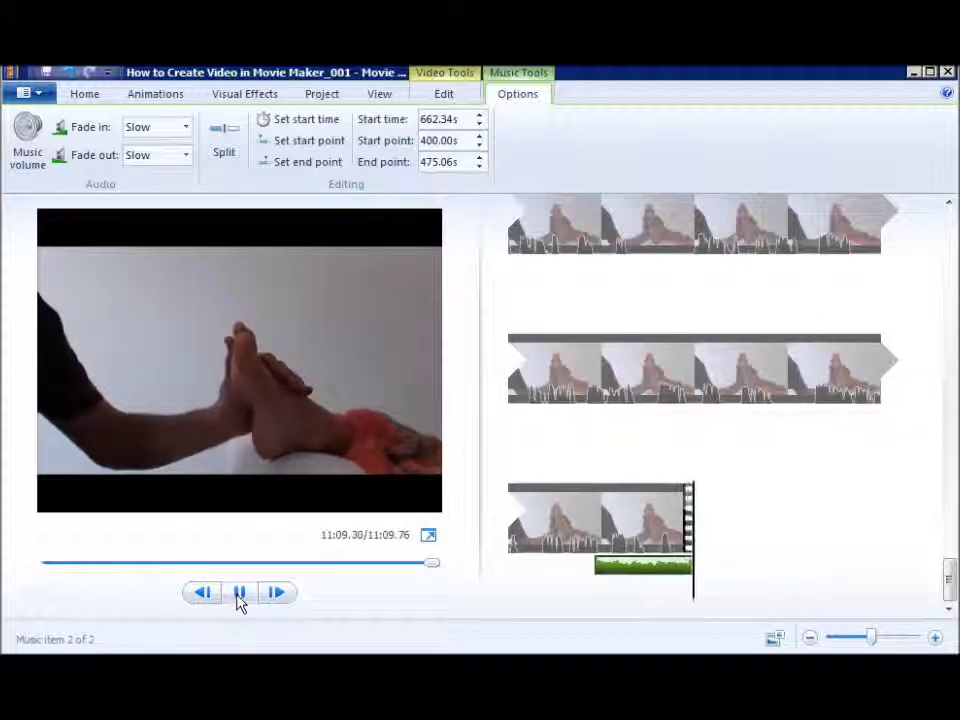
{"action": "left_click", "coordinate": [240, 597]}
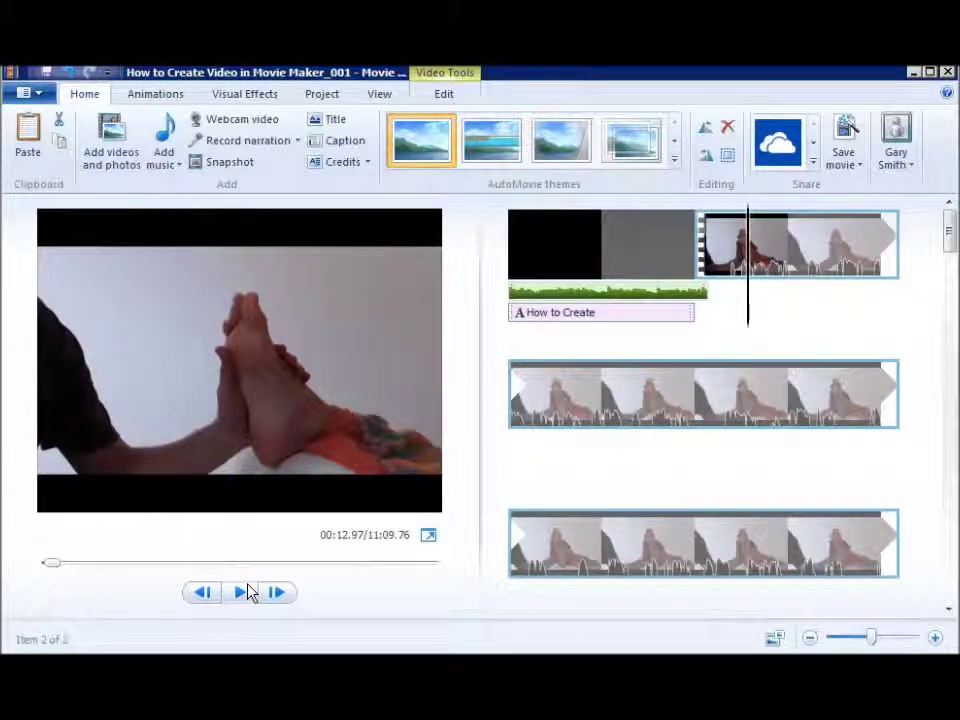
Step: Apply the Cinematic - blur transition to the video clip following the title
{"action": "left_click", "coordinate": [695, 291]}
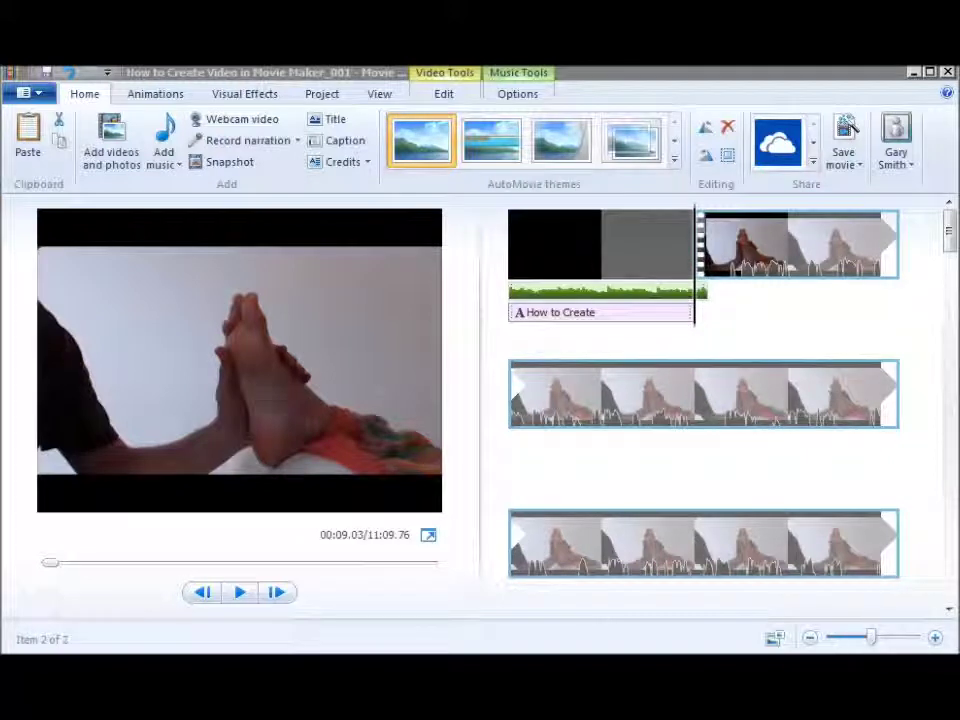
{"action": "left_click", "coordinate": [157, 98]}
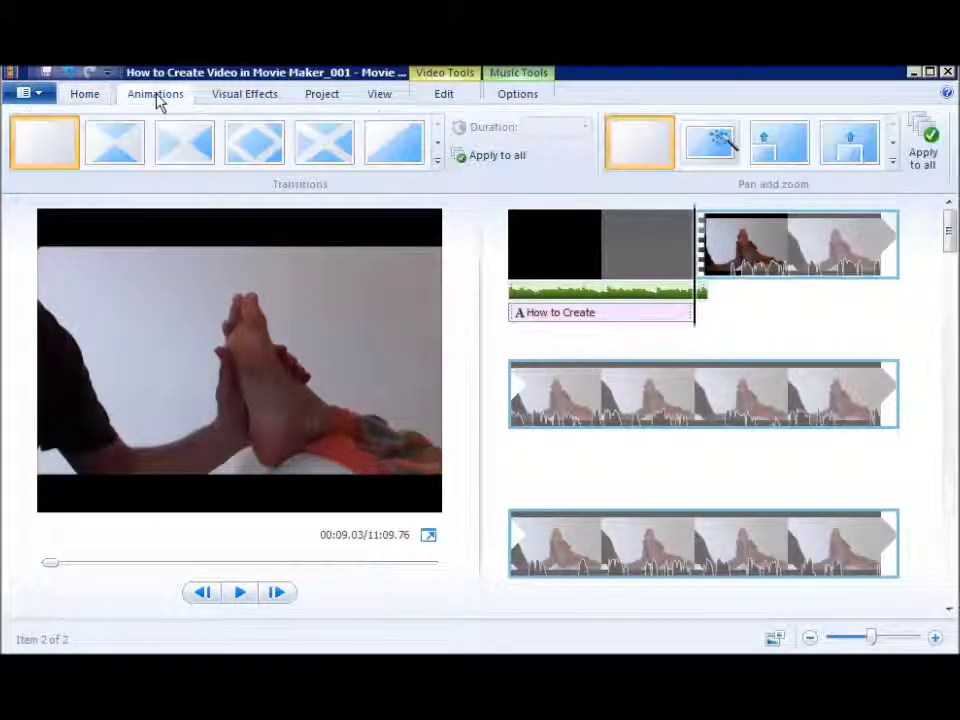
{"action": "left_click", "coordinate": [437, 143]}
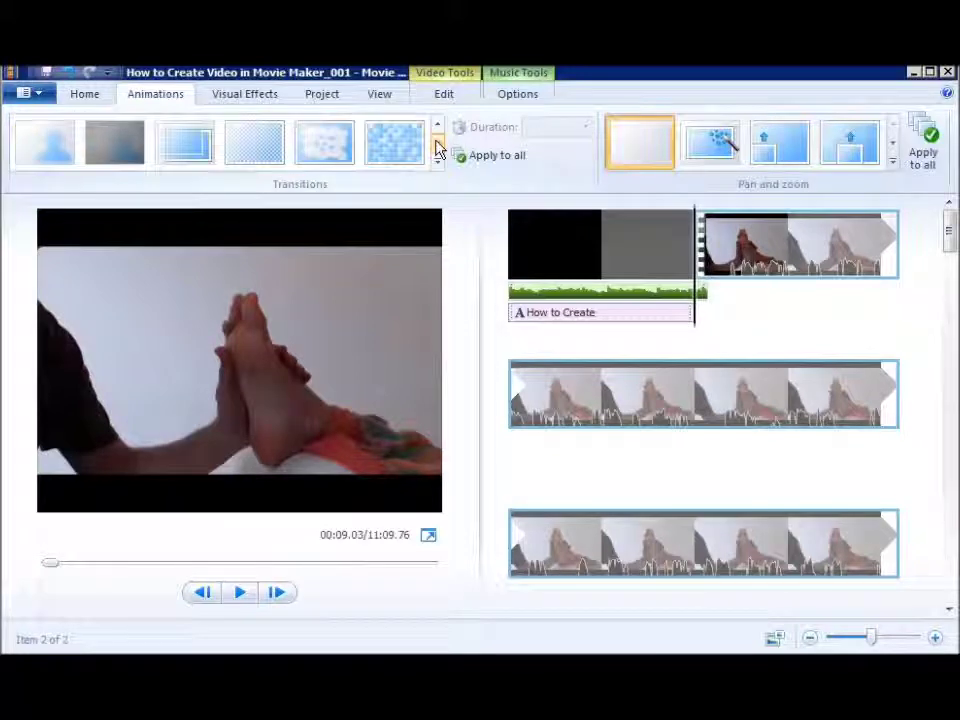
{"action": "left_click", "coordinate": [437, 143]}
{"action": "left_click", "coordinate": [429, 147]}
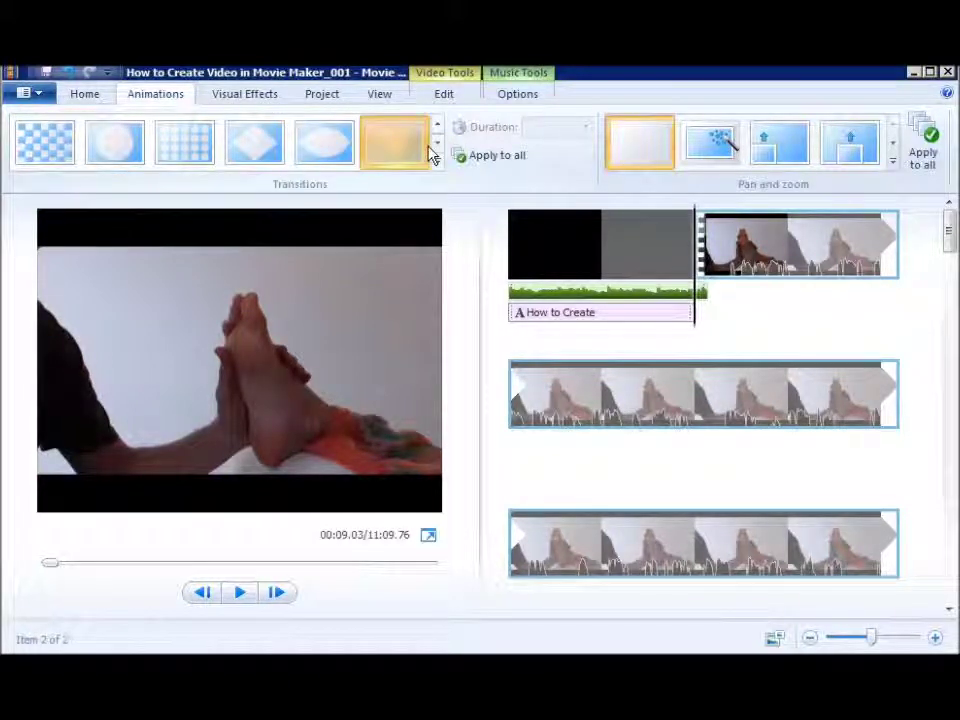
{"action": "left_click", "coordinate": [437, 145]}
{"action": "left_click", "coordinate": [437, 145]}
{"action": "left_click", "coordinate": [437, 145]}
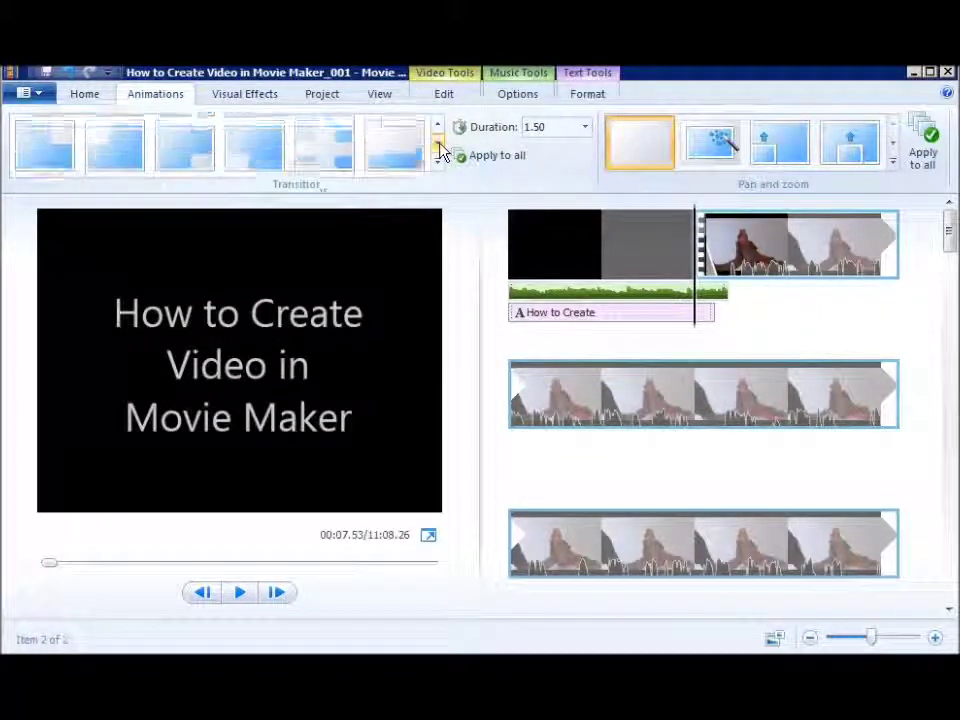
{"action": "left_click", "coordinate": [437, 146]}
{"action": "left_click", "coordinate": [437, 146]}
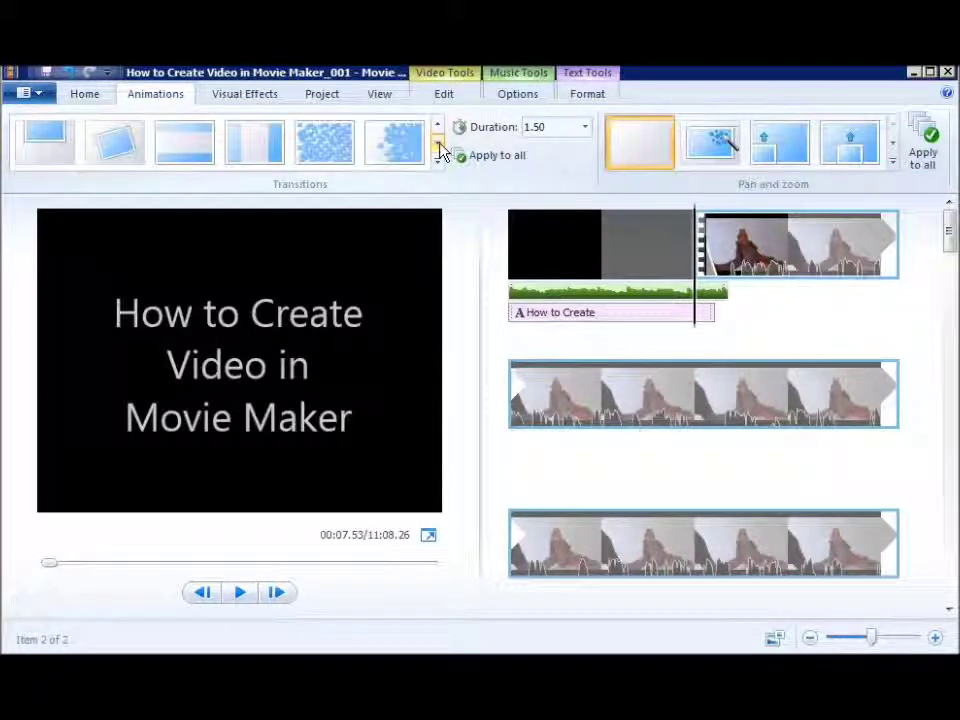
{"action": "left_click", "coordinate": [437, 146]}
{"action": "left_click", "coordinate": [437, 146]}
{"action": "left_click", "coordinate": [437, 146]}
{"action": "left_click", "coordinate": [437, 146]}
{"action": "left_click", "coordinate": [437, 146]}
{"action": "left_click", "coordinate": [437, 146]}
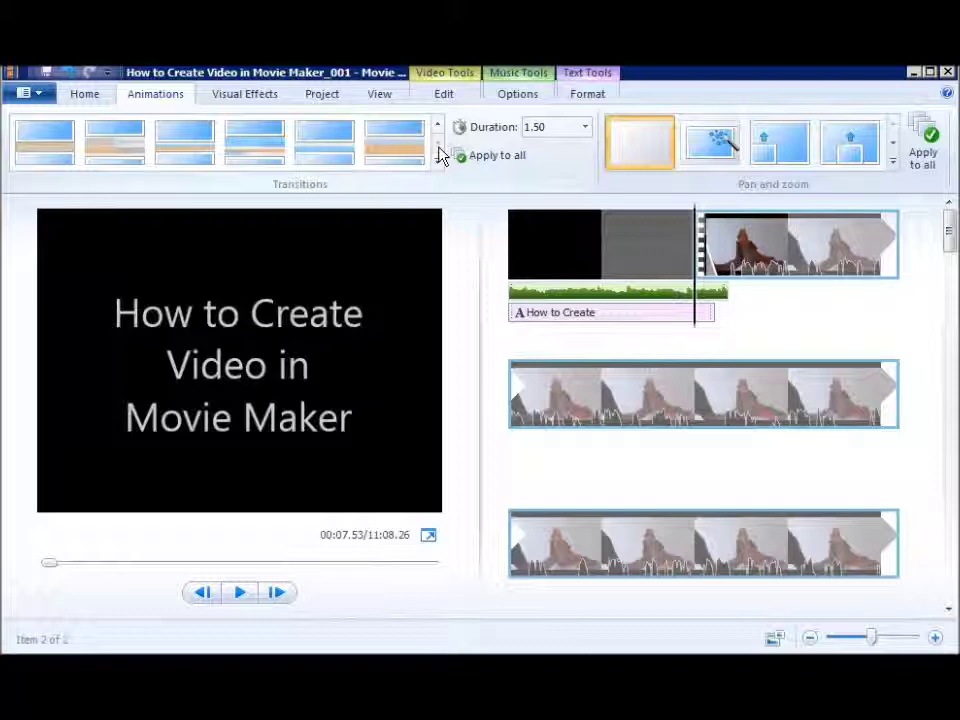
{"action": "left_click", "coordinate": [438, 128]}
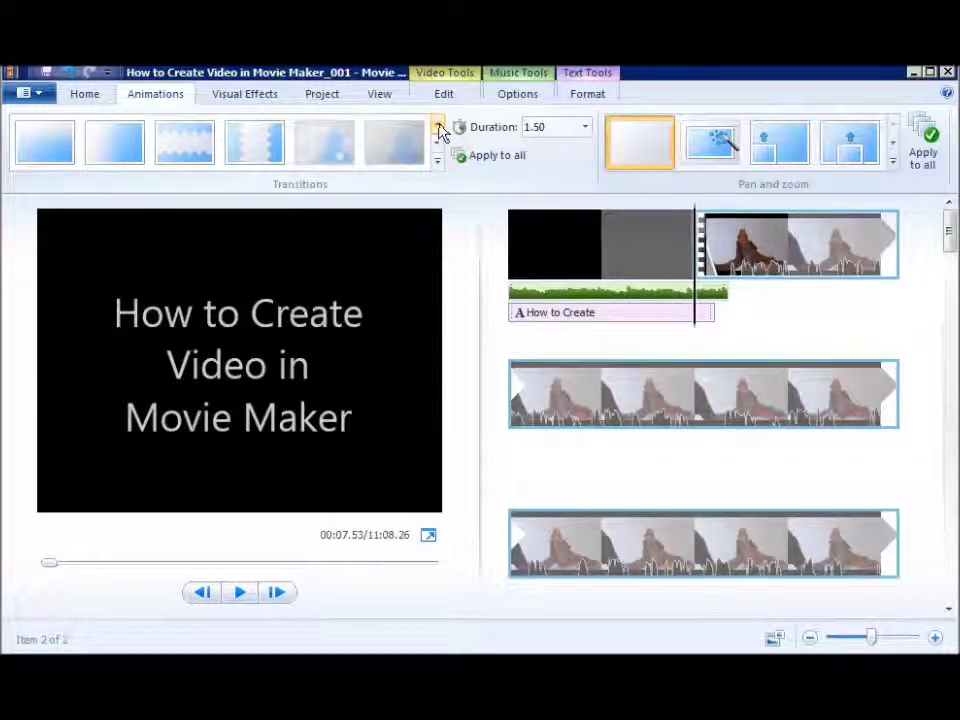
{"action": "left_click", "coordinate": [343, 159]}
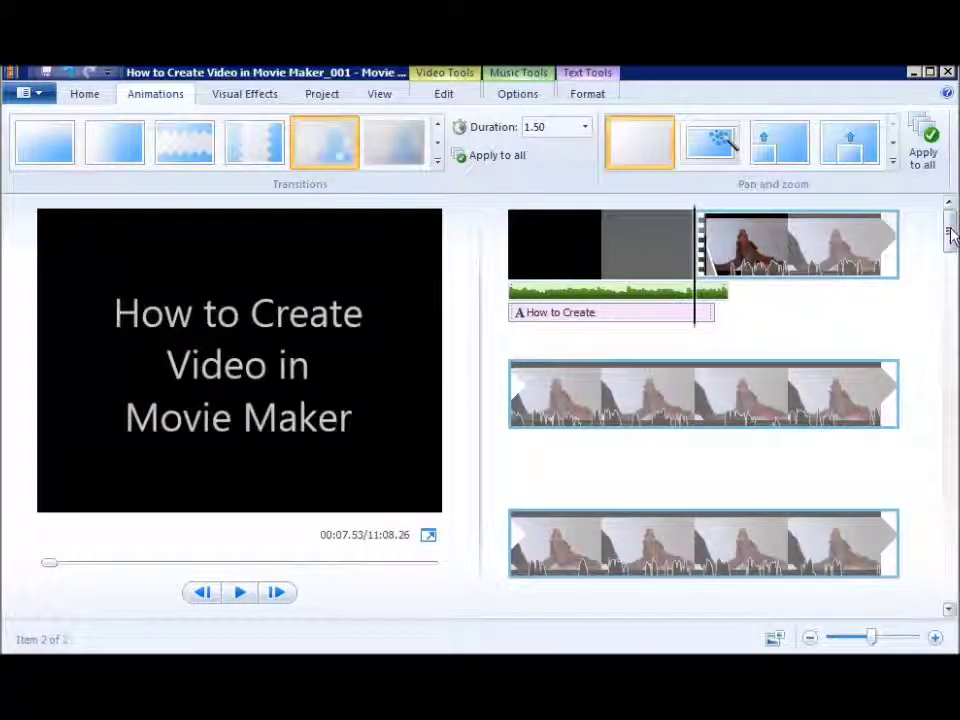
Step: Set the transition duration to 2.00 seconds
{"action": "left_click", "coordinate": [586, 128]}
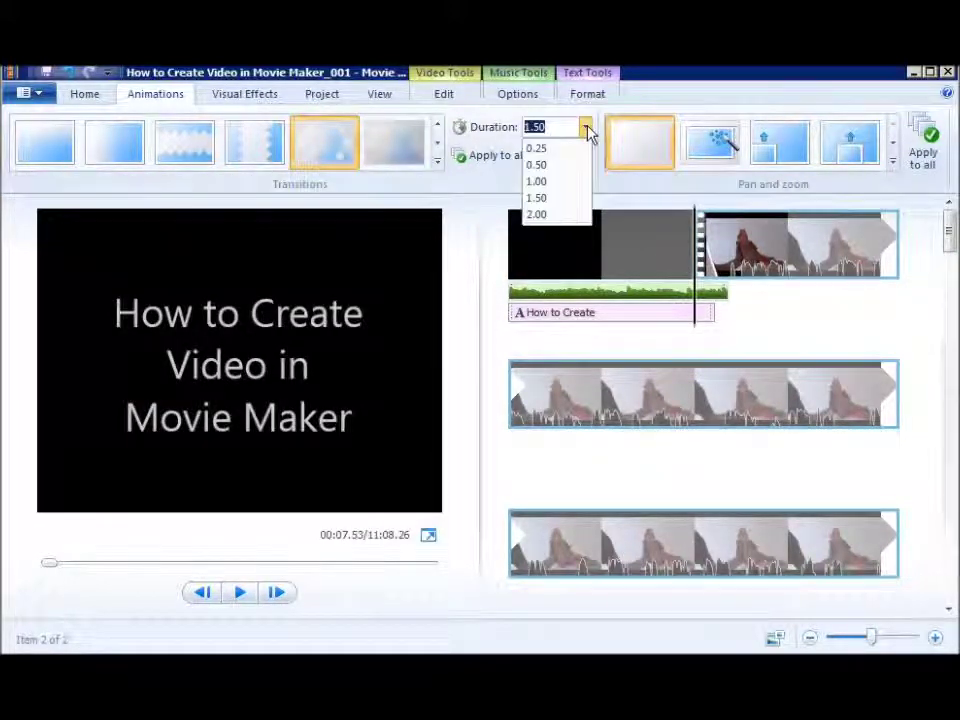
{"action": "left_click", "coordinate": [574, 215]}
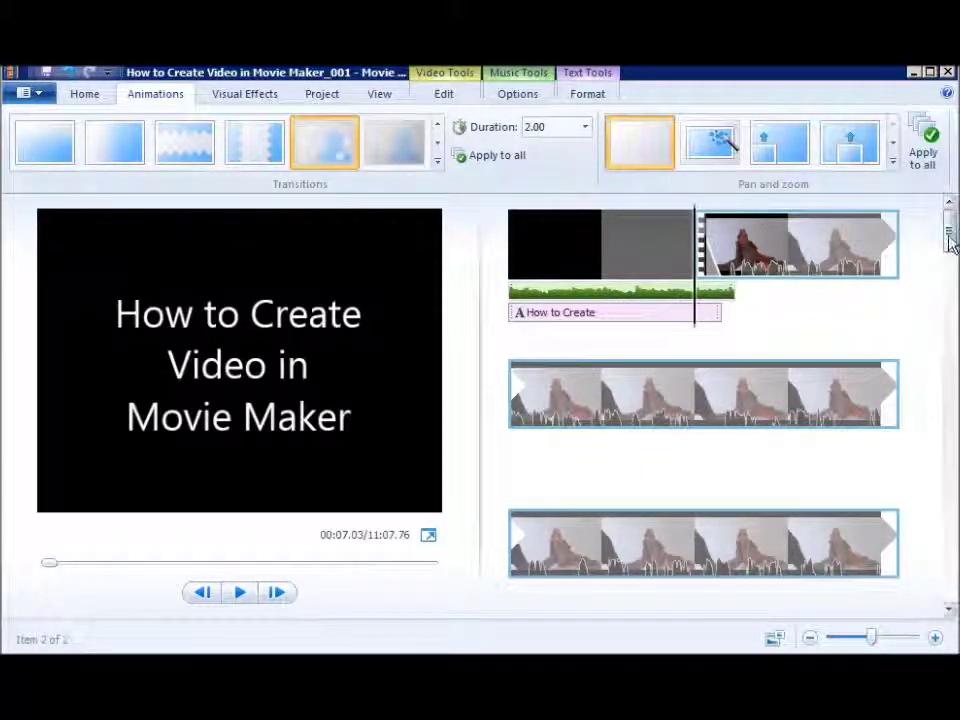
{"action": "left_click_drag", "start_coordinate": [950, 236], "coordinate": [951, 597]}
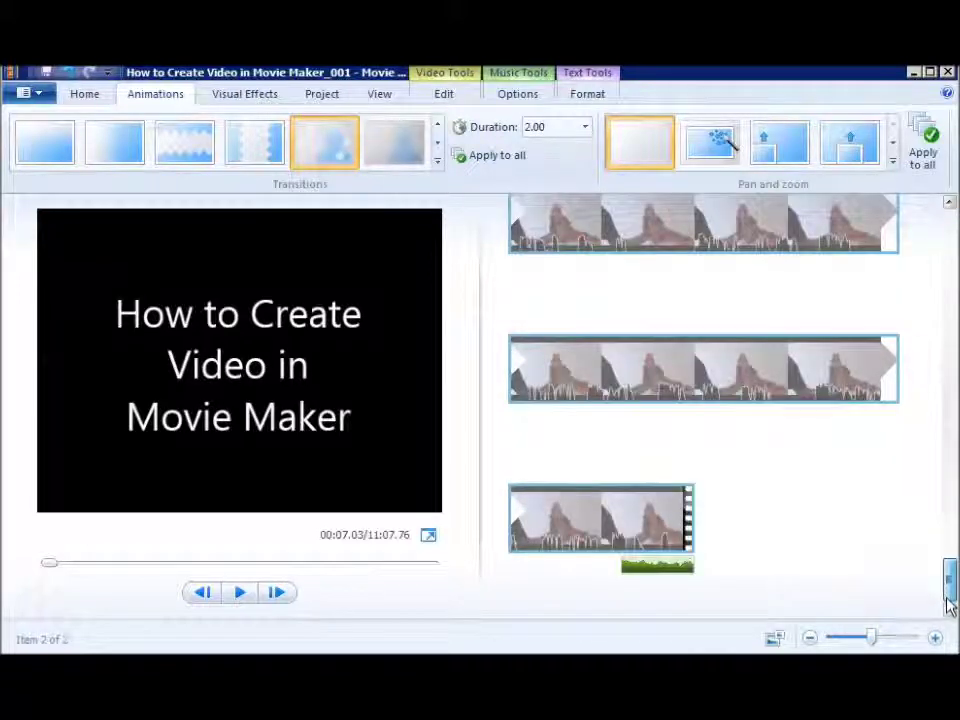
{"action": "left_click", "coordinate": [692, 540]}
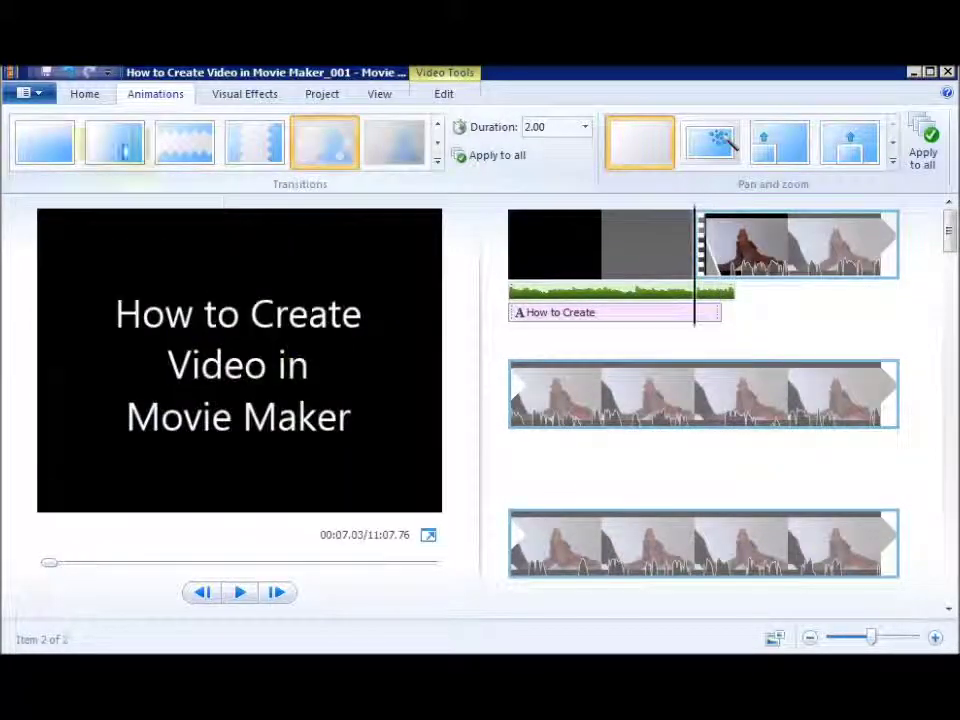
Step: Insert a CREDITS slide after the movie's last clip from the Home tab
{"action": "left_click", "coordinate": [86, 94]}
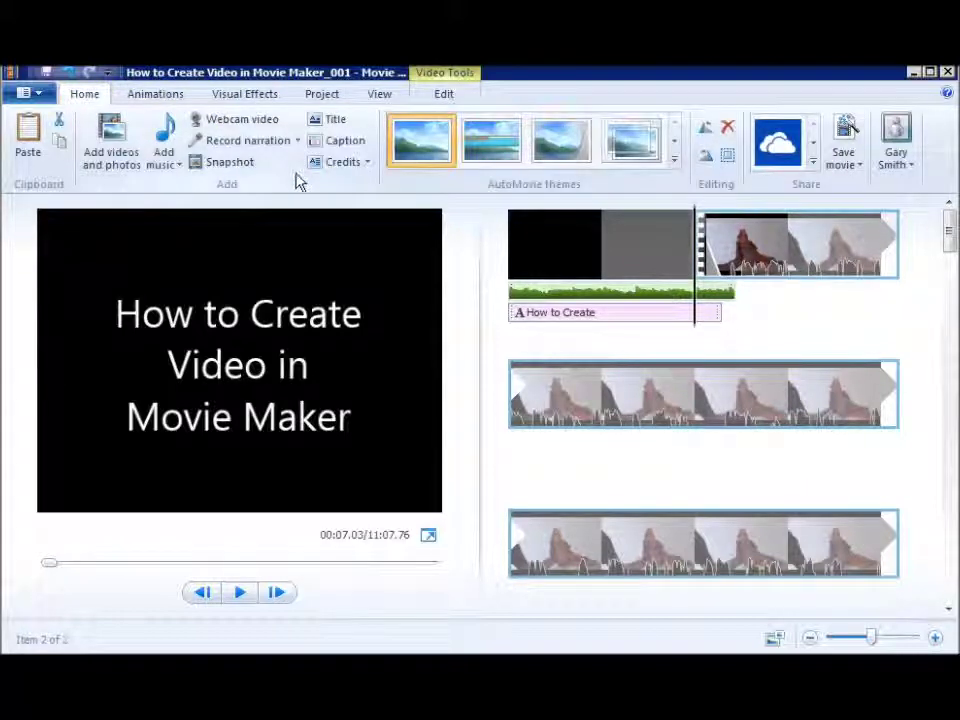
{"action": "left_click", "coordinate": [338, 162]}
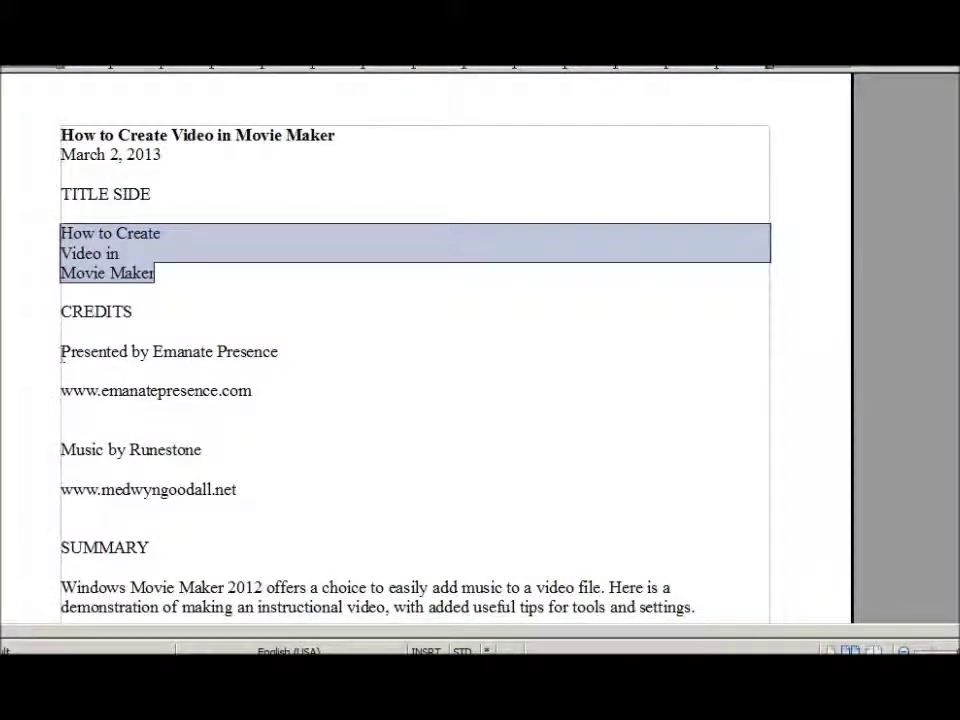
Step: Select and copy the presenter and music credit lines from the Writer notes document
{"action": "left_click_drag", "start_coordinate": [60, 351], "coordinate": [244, 487]}
{"action": "key", "text": "ctrl+c"}
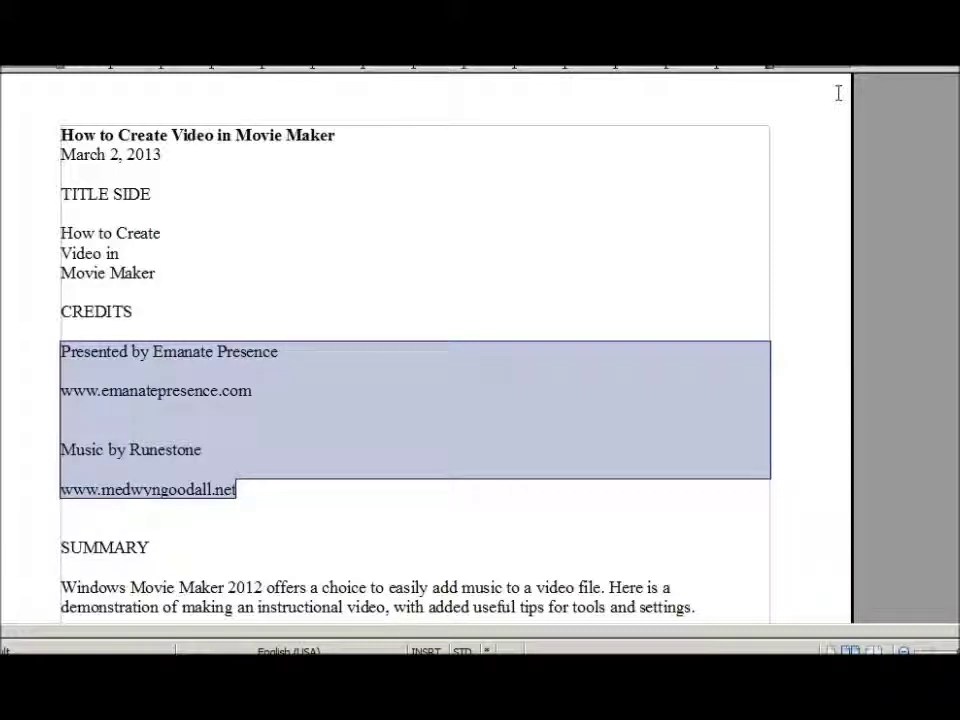
{"action": "key", "text": "alt+Tab"}
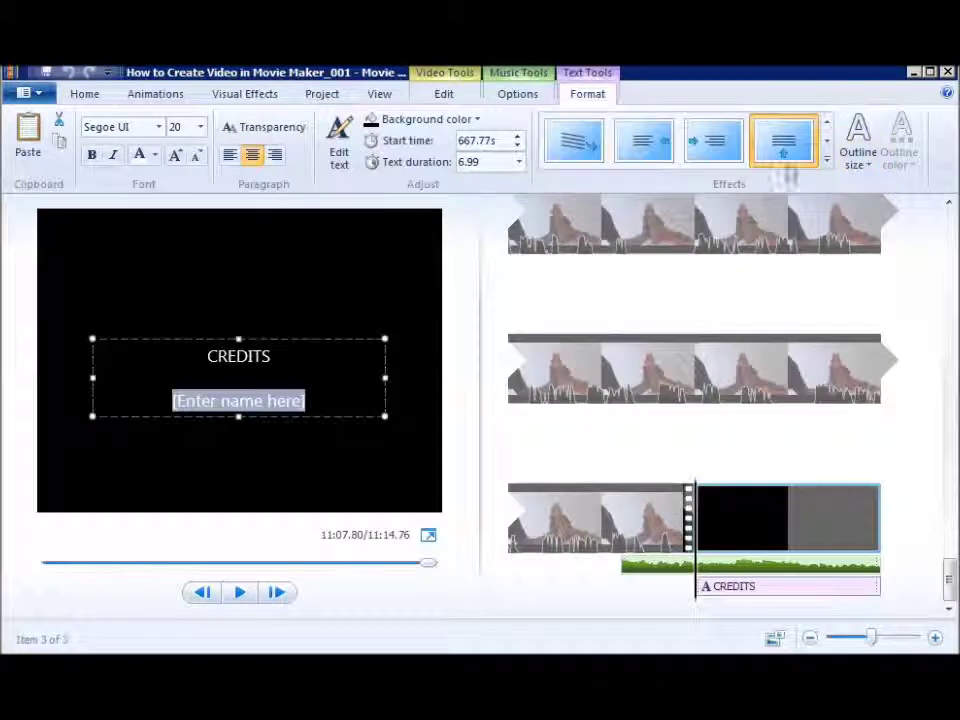
Step: Paste the presenter and Runestone music credit lines over the placeholder and move the text higher
{"action": "left_click", "coordinate": [352, 393]}
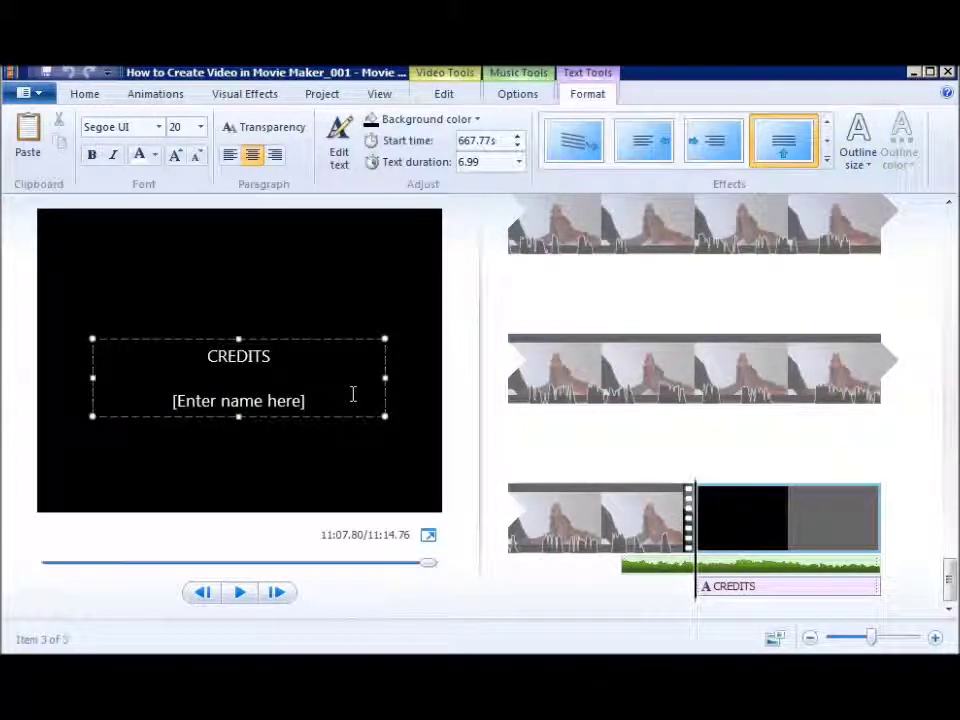
{"action": "key", "text": "ctrl+a"}
{"action": "key", "text": "ctrl+v"}
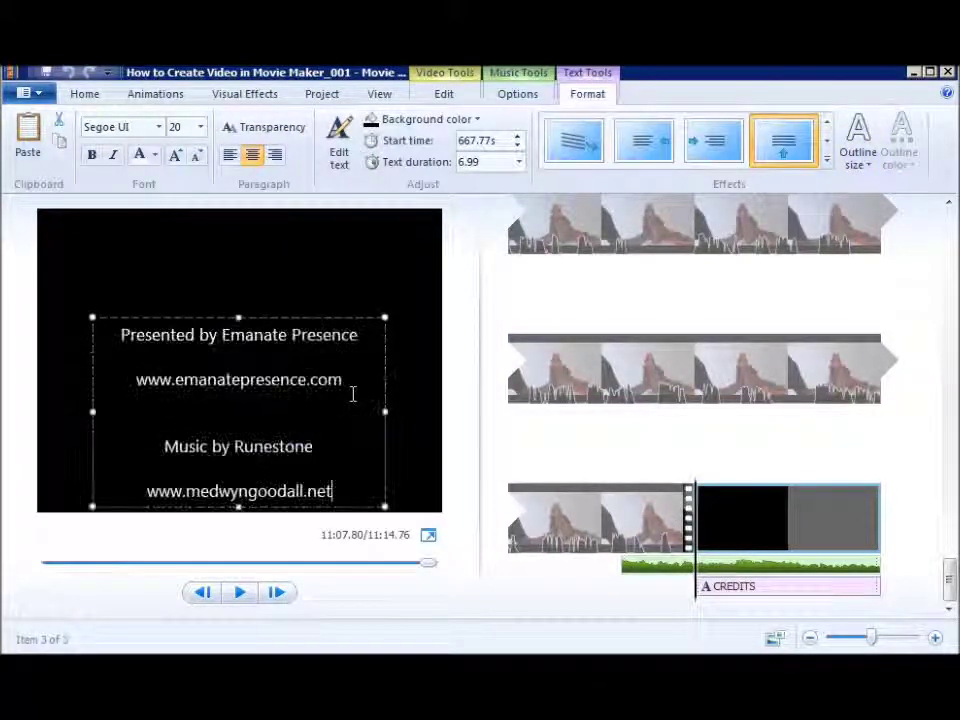
{"action": "left_click_drag", "start_coordinate": [322, 318], "coordinate": [324, 276]}
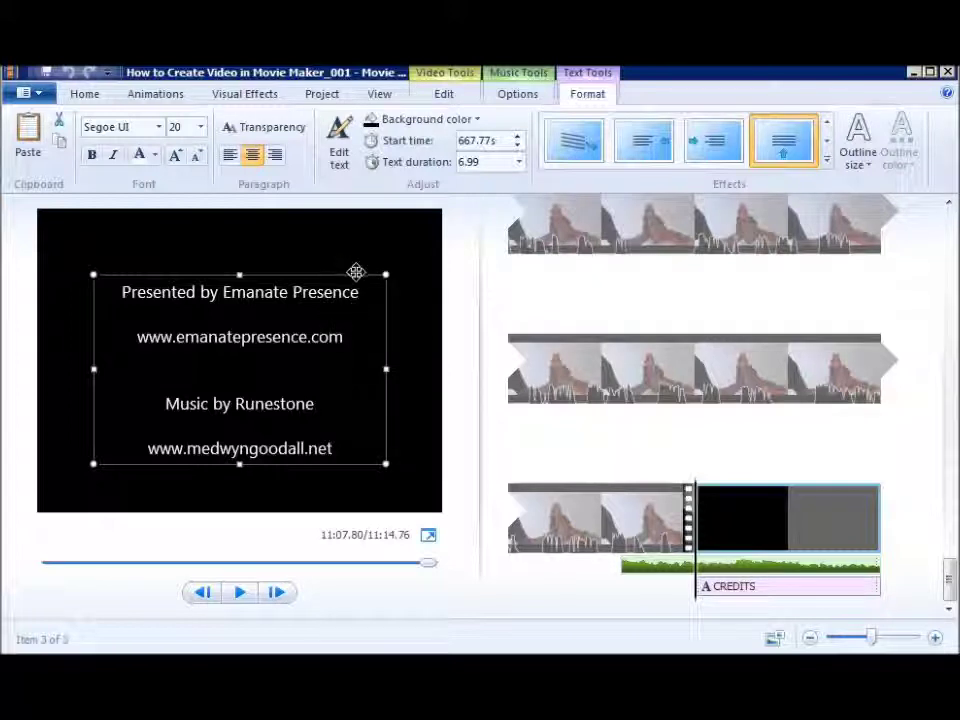
Step: Show the transition choices, select 'Presence' in the first credit line, then select the credits caption
{"action": "left_click", "coordinate": [158, 97]}
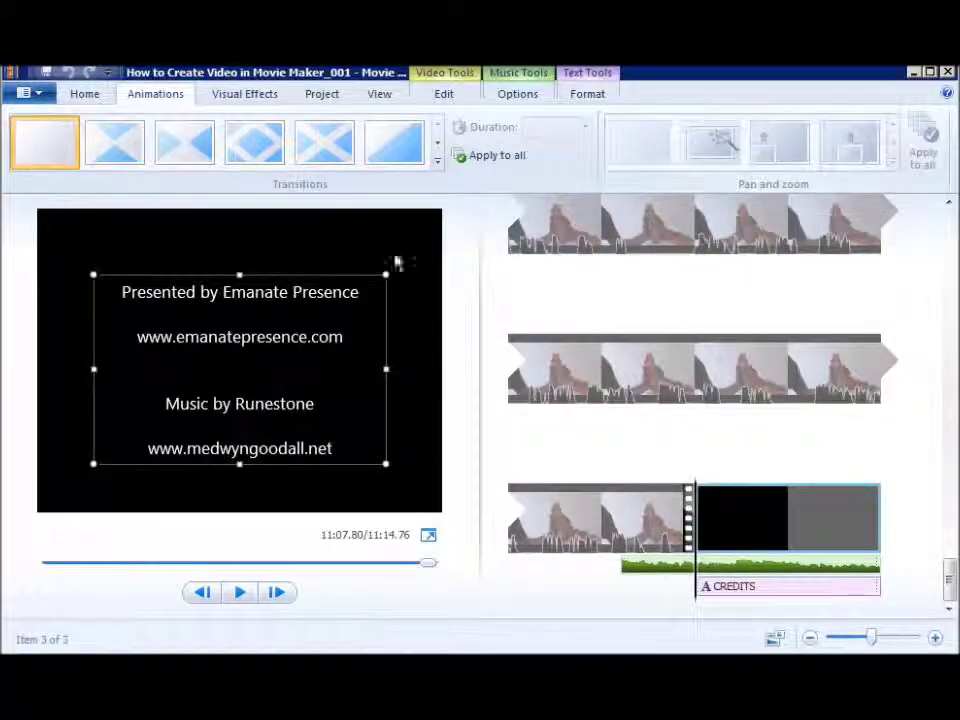
{"action": "double_click", "coordinate": [352, 286]}
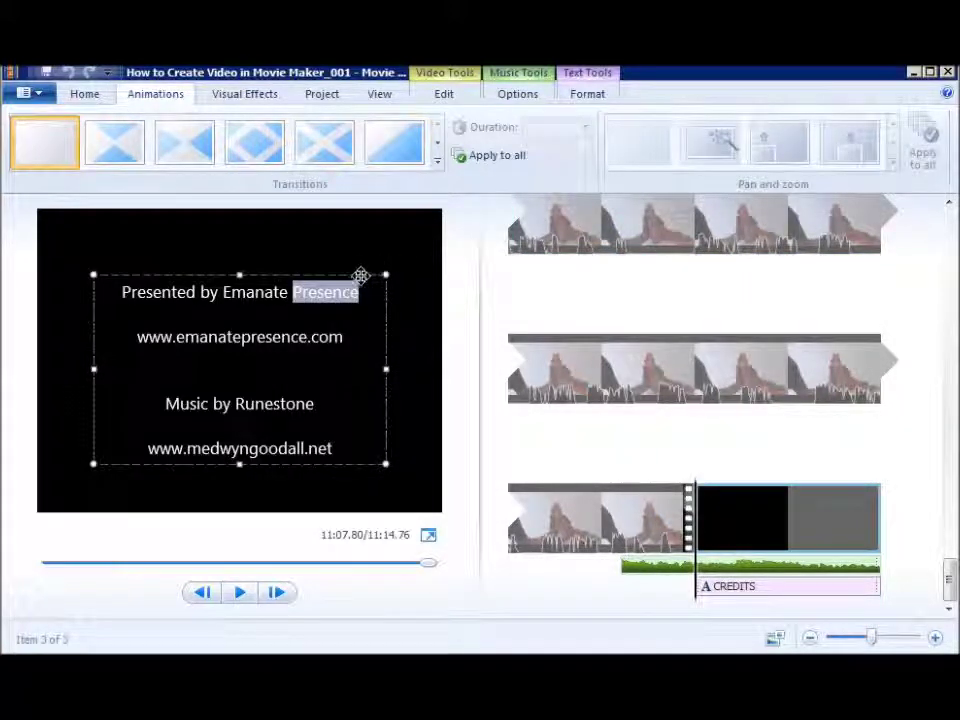
{"action": "left_click", "coordinate": [358, 275]}
{"action": "left_click", "coordinate": [792, 590]}
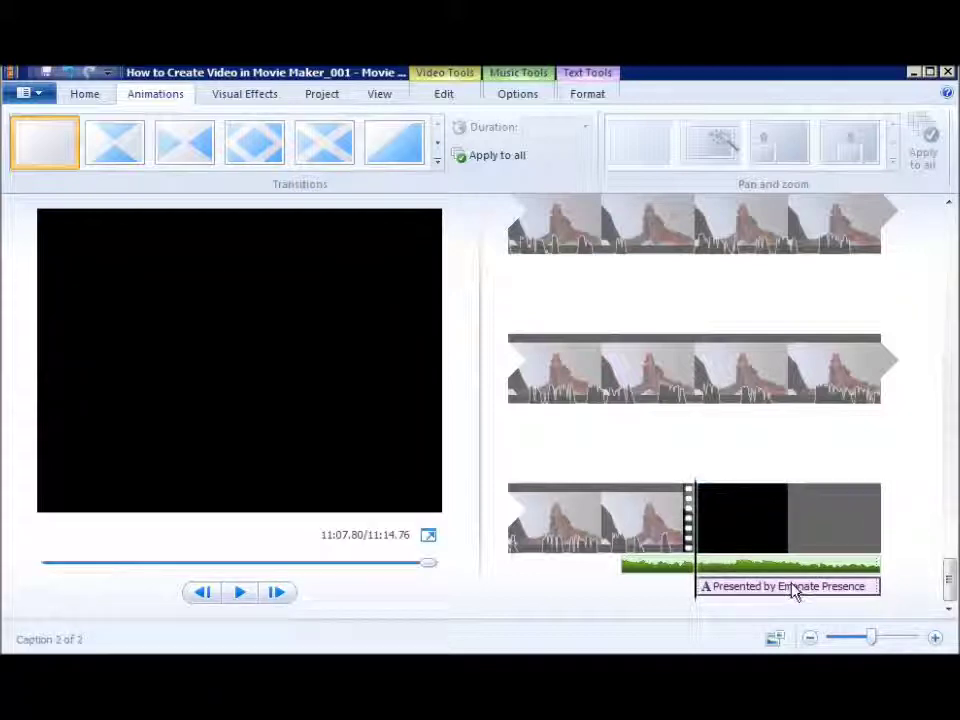